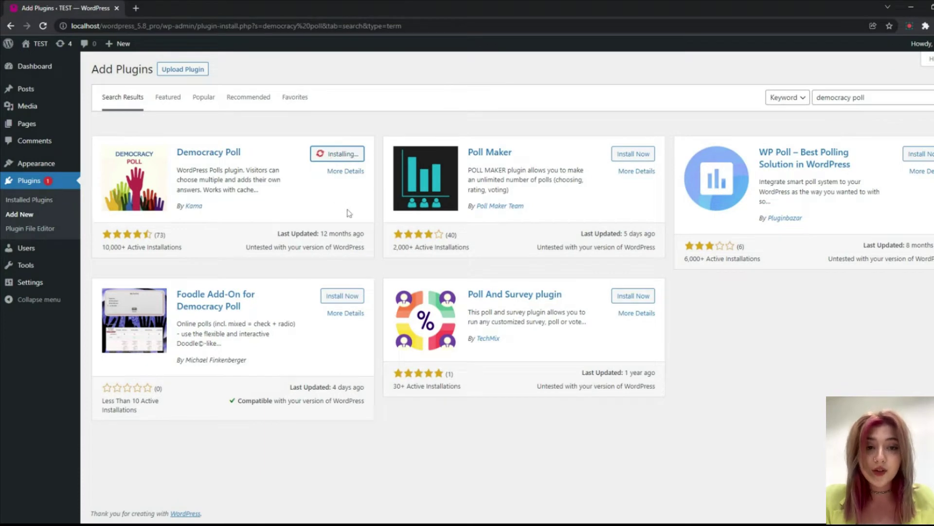
Activate the newly installed Democracy Poll plugin.
click(346, 155)
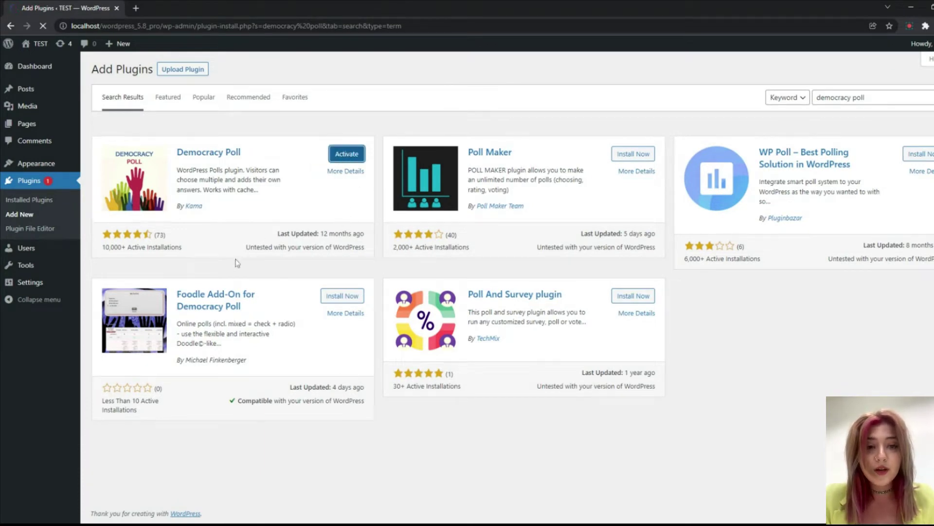
Go to Settings > Democracy Poll and bring up the Add new poll form.
mouse_move(43, 286)
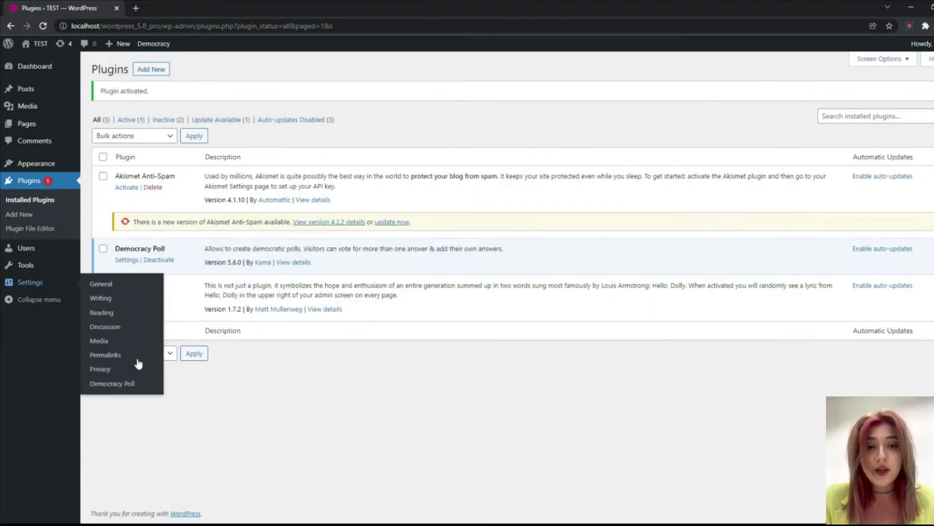
click(112, 383)
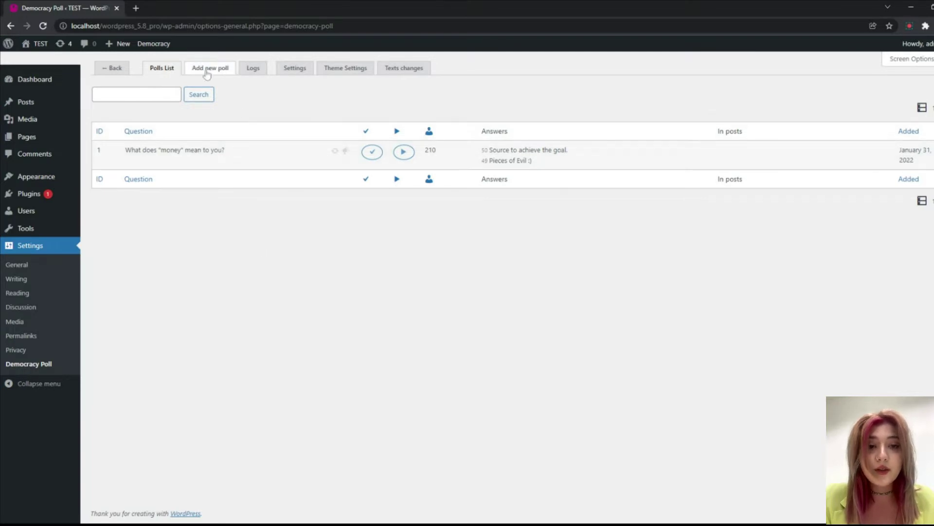
click(206, 72)
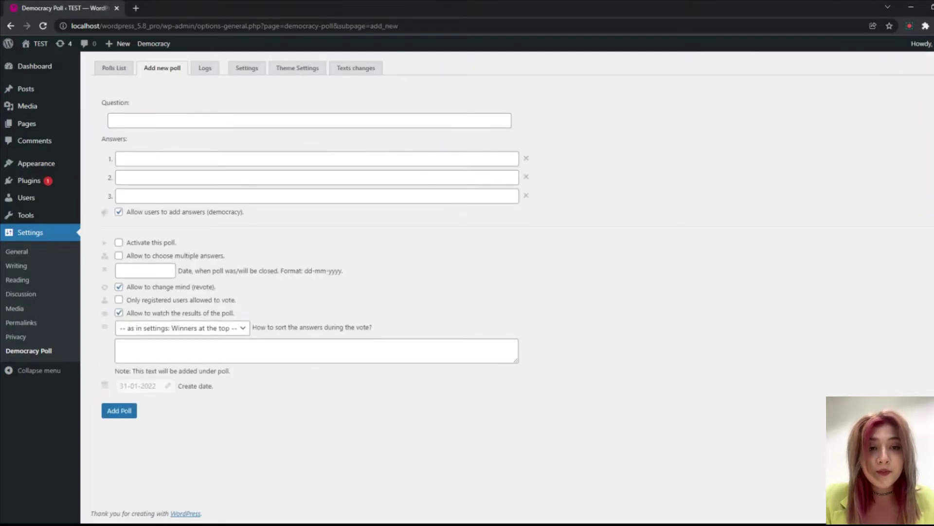
Enter question TEST with answers Answer 1, Answer 2, Answer 3, and toggle voter-added answers off.
click(142, 119)
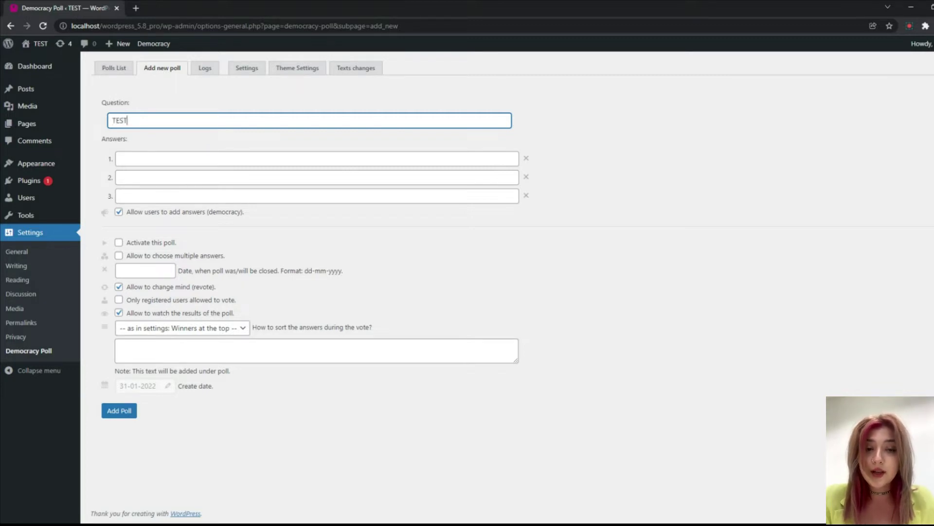
click(149, 157)
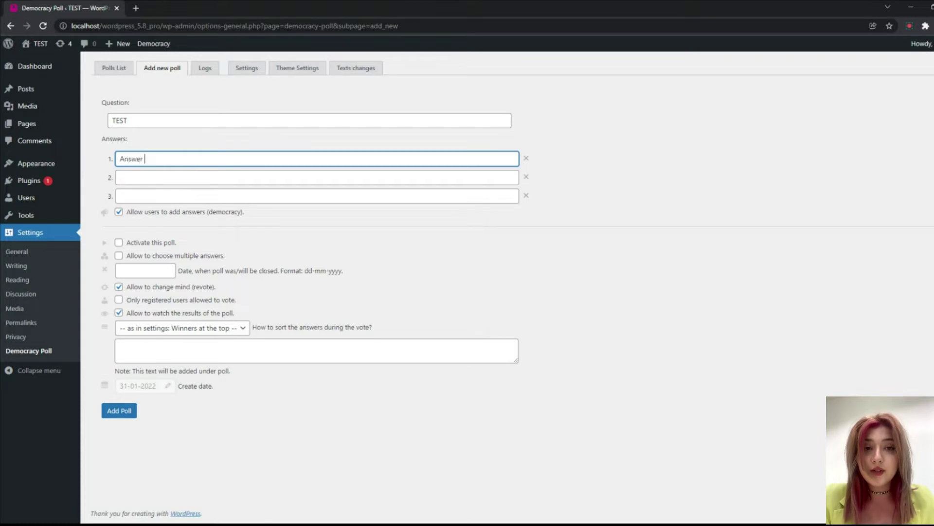
text(Answer 1)
click(175, 176)
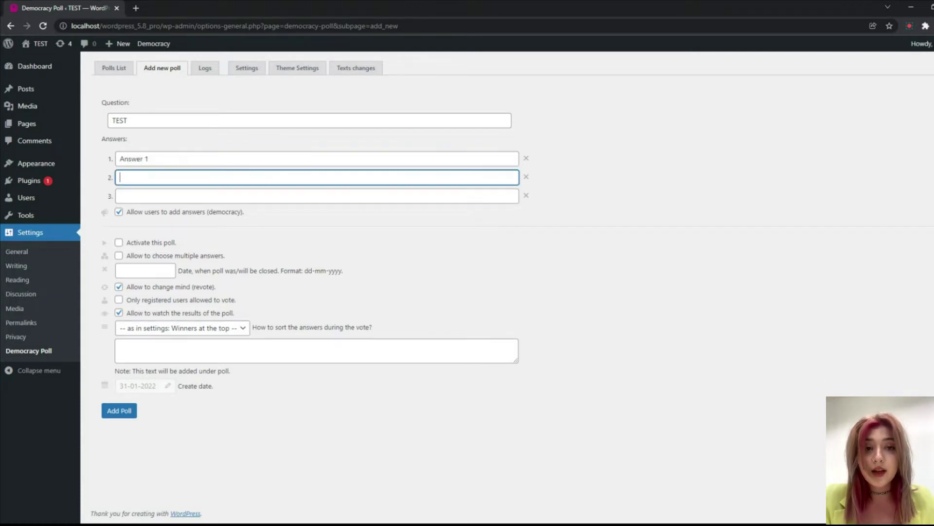
text(Answer 2)
click(317, 195)
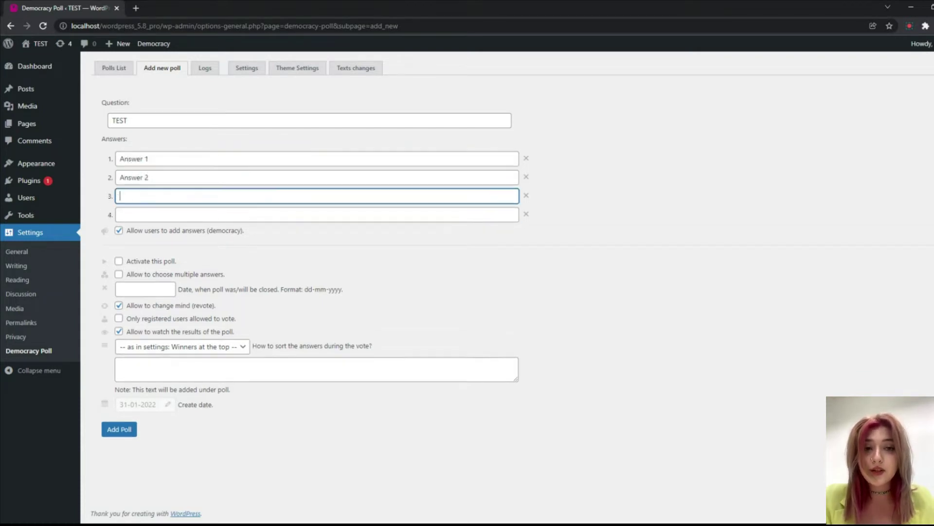
text(Answer 3)
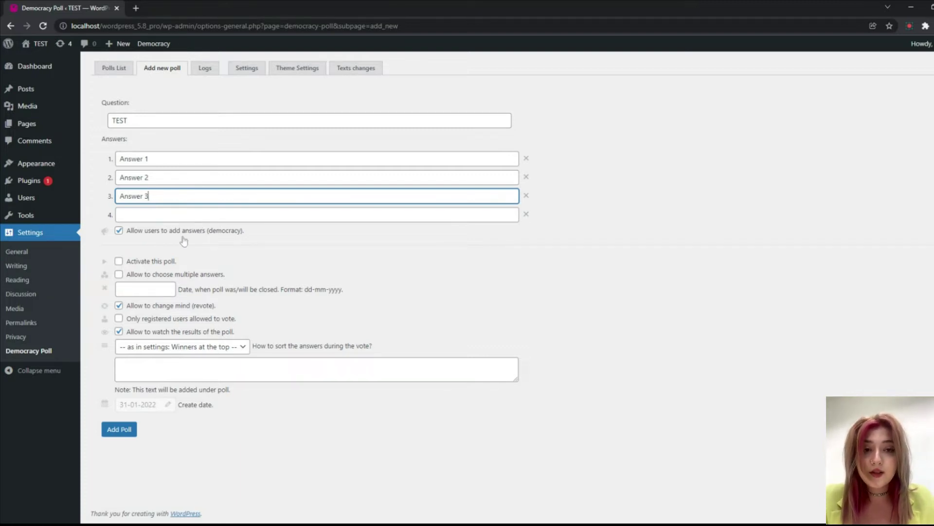
click(157, 237)
Re-allow voters' own answers and permit choosing multiple answers, up to 2.
click(157, 237)
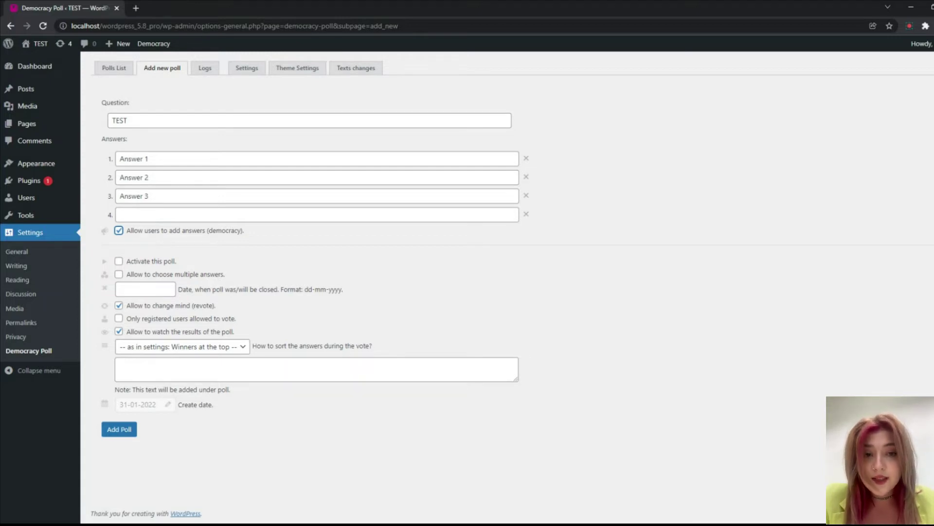
click(215, 159)
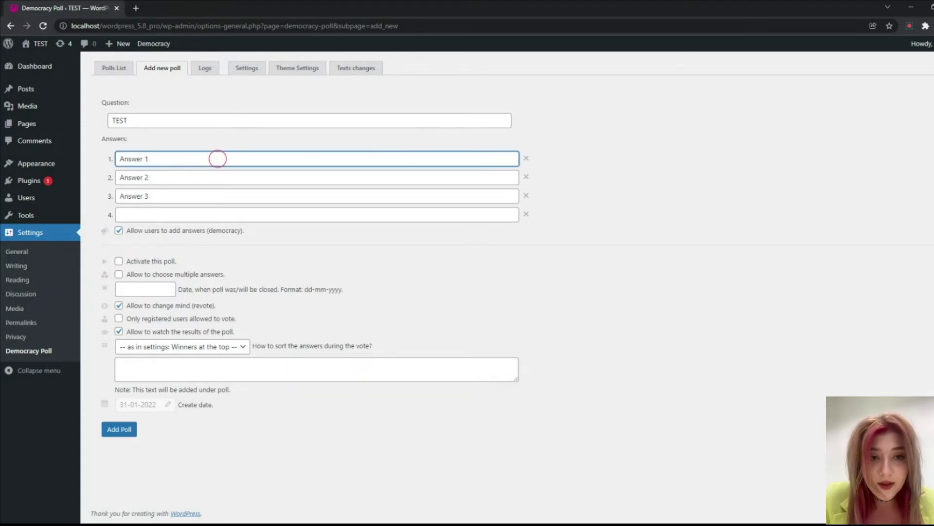
click(119, 274)
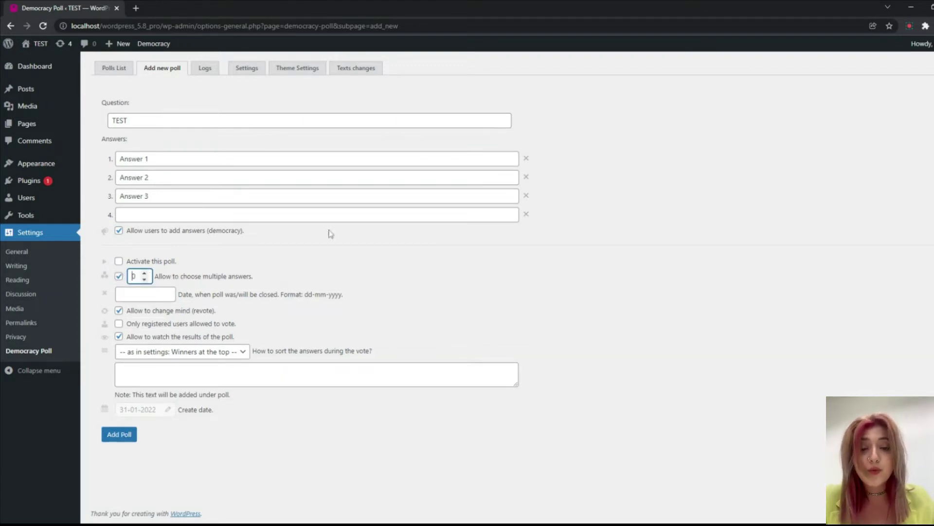
click(365, 270)
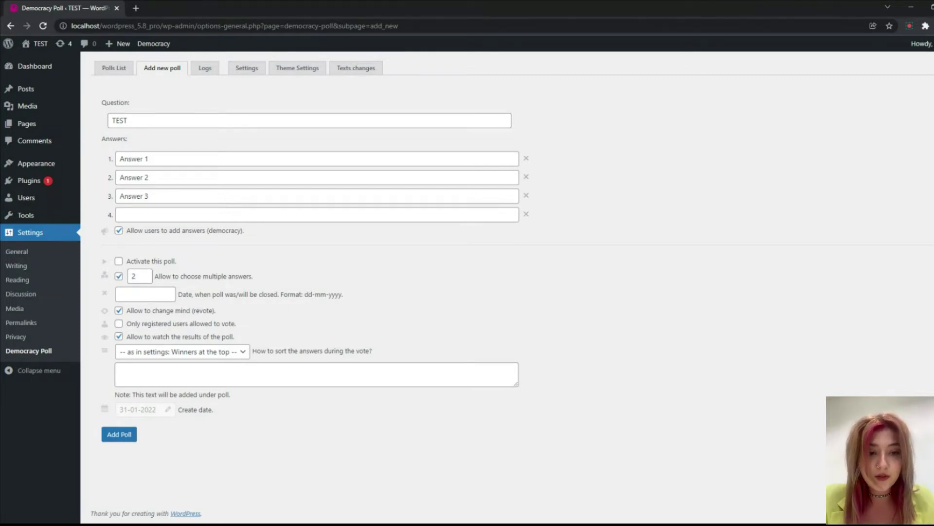
click(156, 292)
Leave the closing date empty and answer sorting unchanged, then add the poll as ID 2.
click(314, 324)
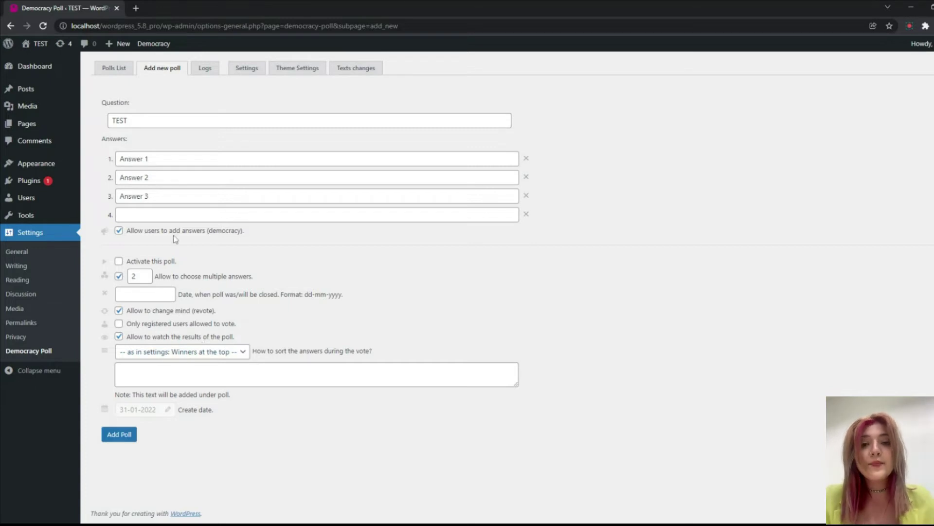
click(206, 354)
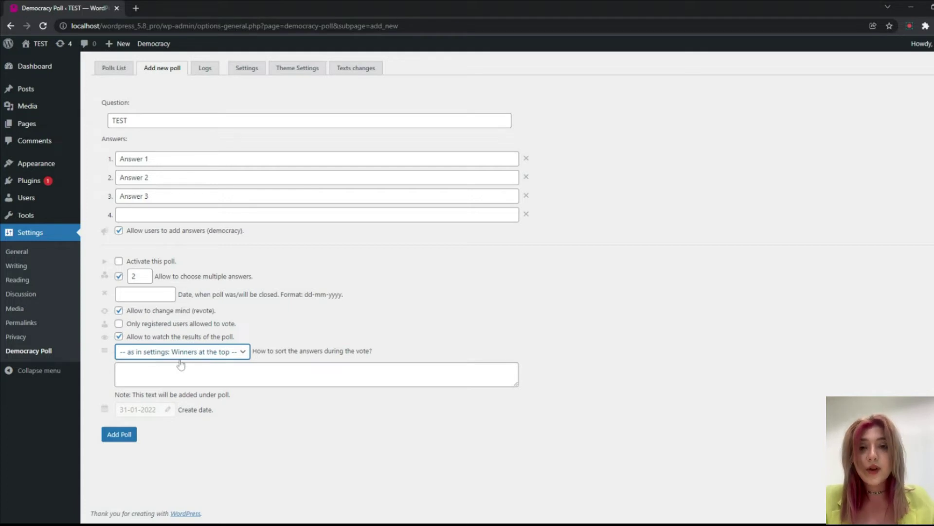
click(322, 431)
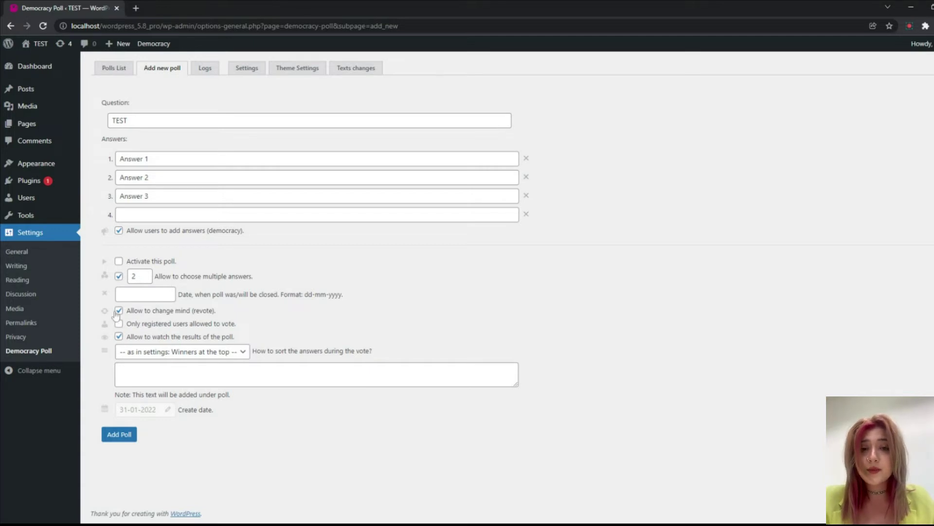
click(119, 434)
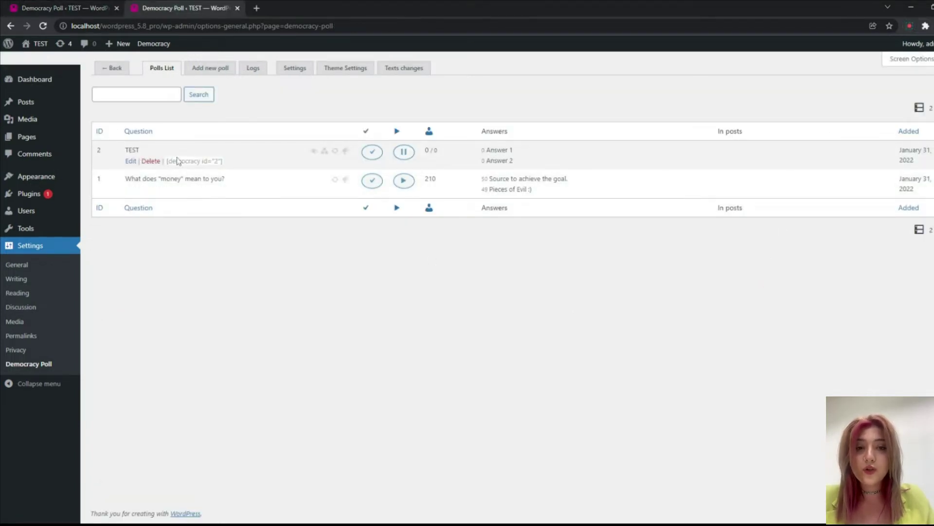
Copy the [democracy id="2"] shortcode and start a new post titled 'Democracy Poll'.
drag(167, 162, 220, 162)
key(ctrl+c)
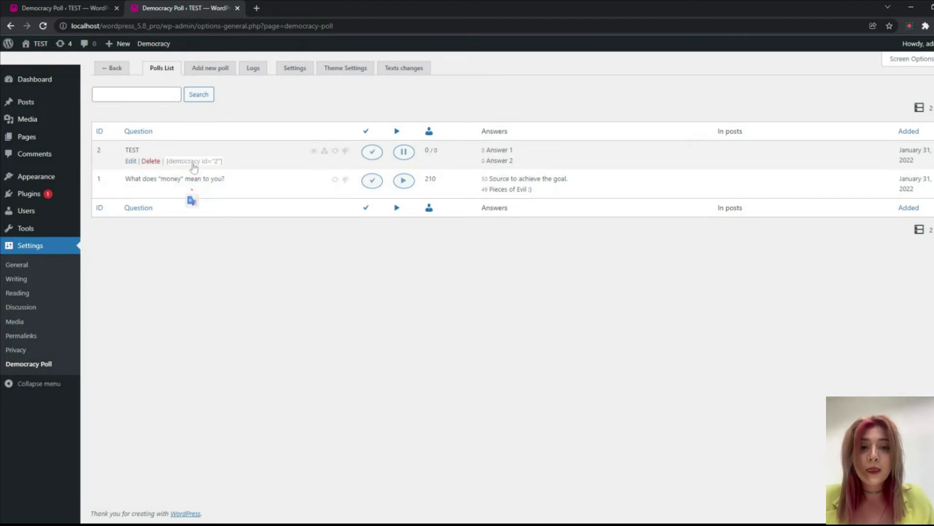
middle_click(33, 108)
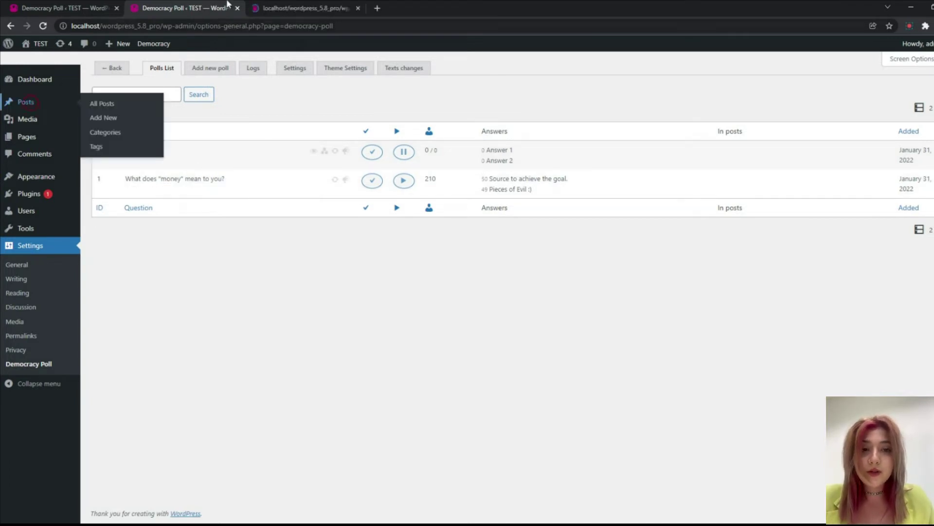
click(296, 8)
click(141, 69)
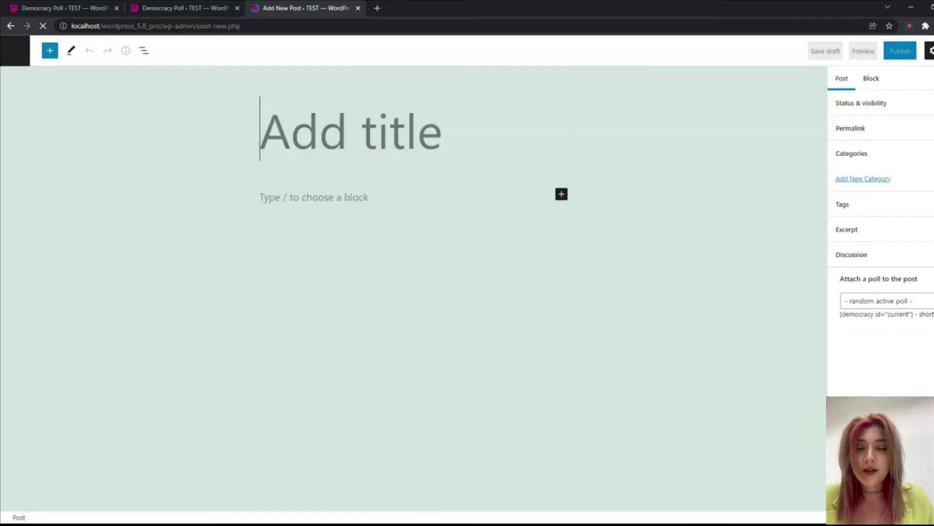
text(Democa)
key(BackSpace)
text(r)
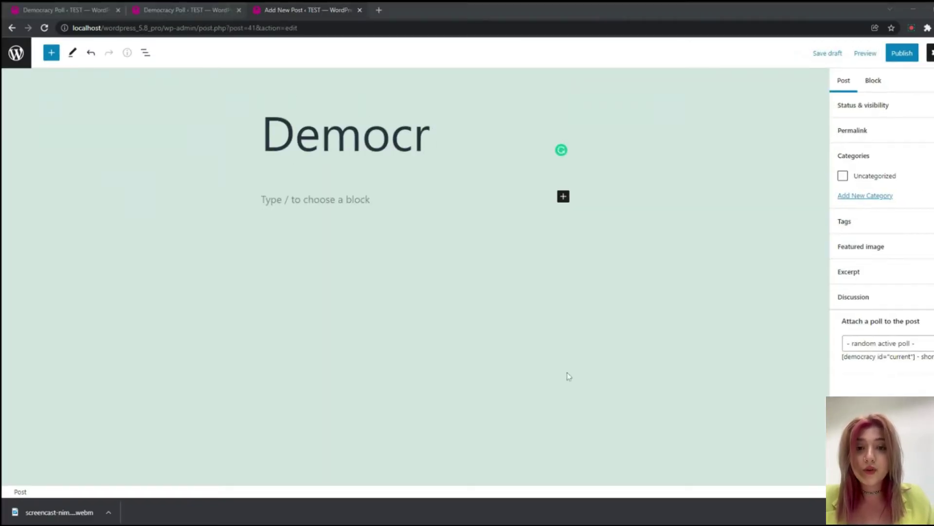
text(acy Poll)
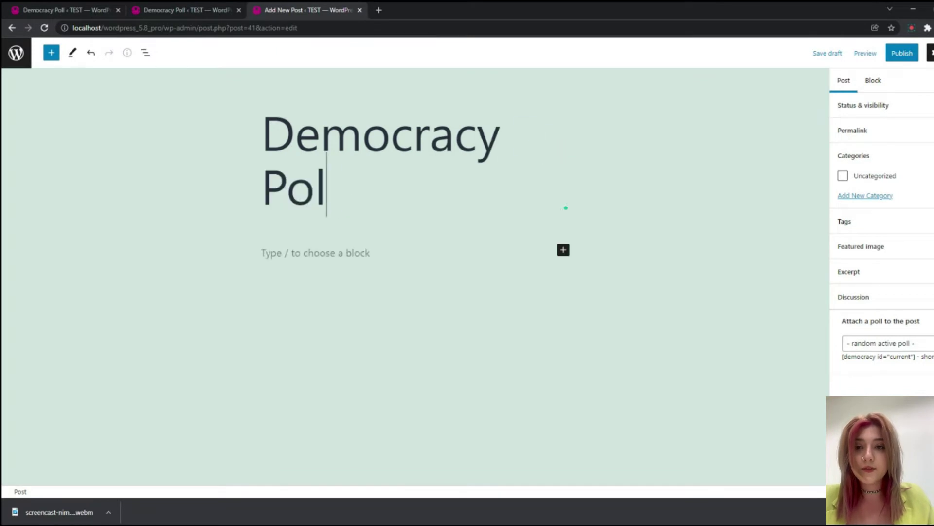
Paste the shortcode into a Shortcode block, publish the post, and view it live.
click(564, 249)
click(587, 316)
key(ctrl+v)
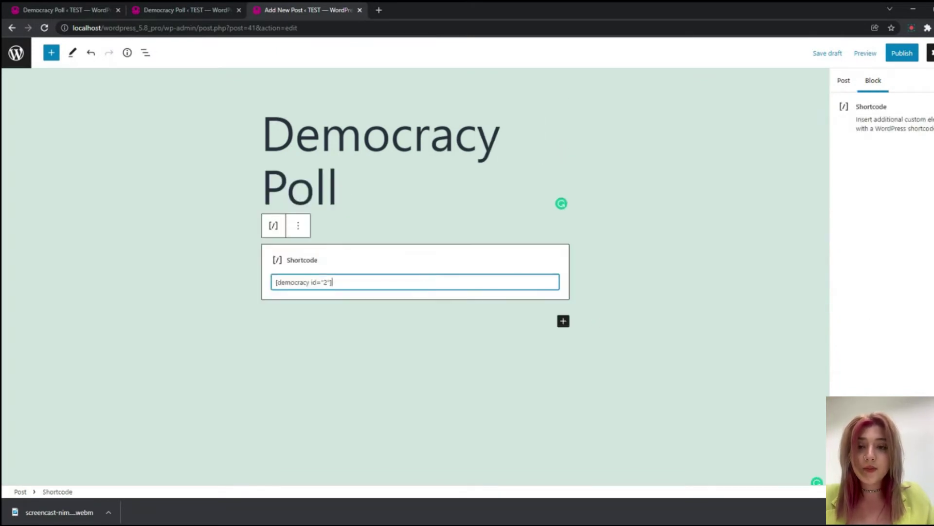
click(897, 52)
key(Return)
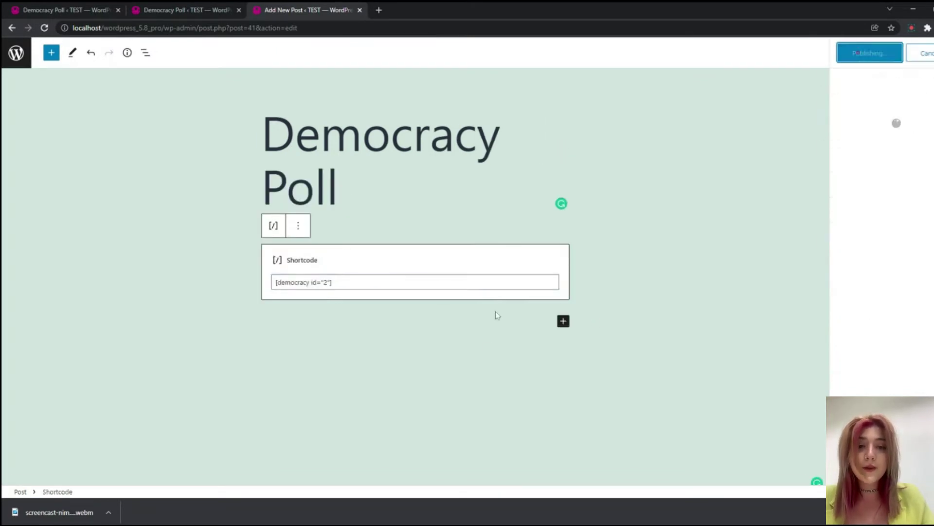
middle_click(97, 494)
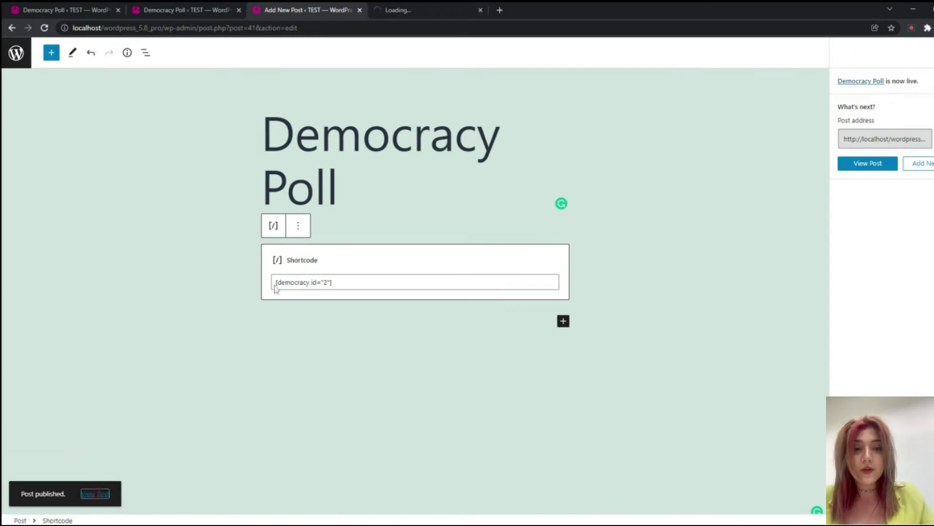
click(413, 6)
scroll(448, 209, down, 2)
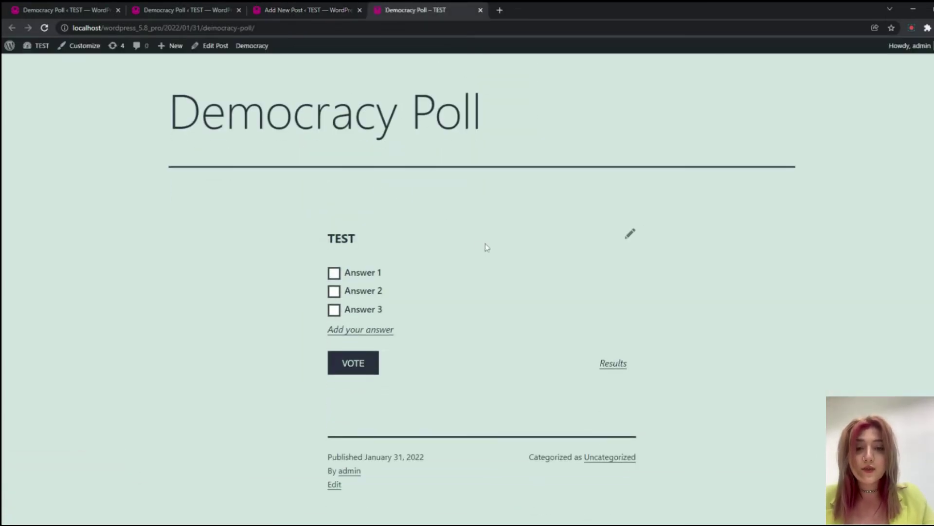
Vote Answer 1 plus custom Answer 4 on the live TEST poll, then revote to cancel it.
click(361, 275)
click(359, 292)
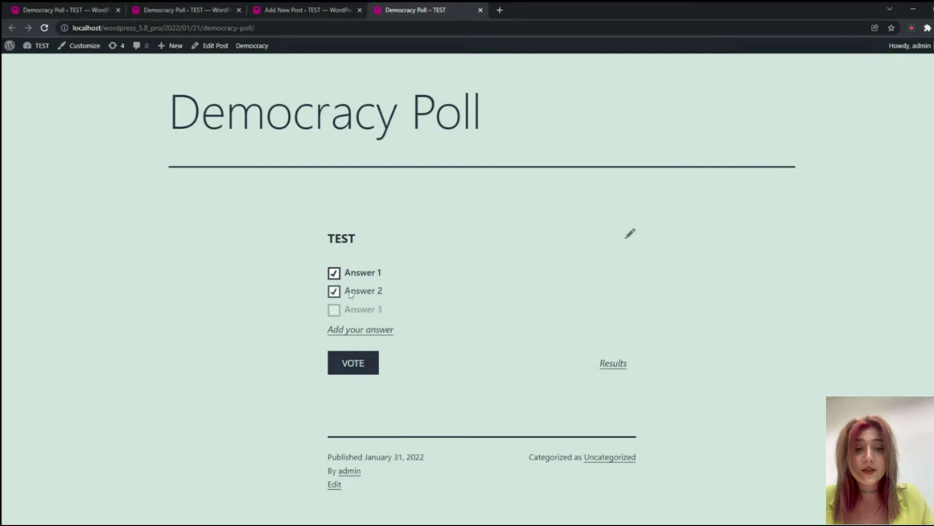
click(361, 329)
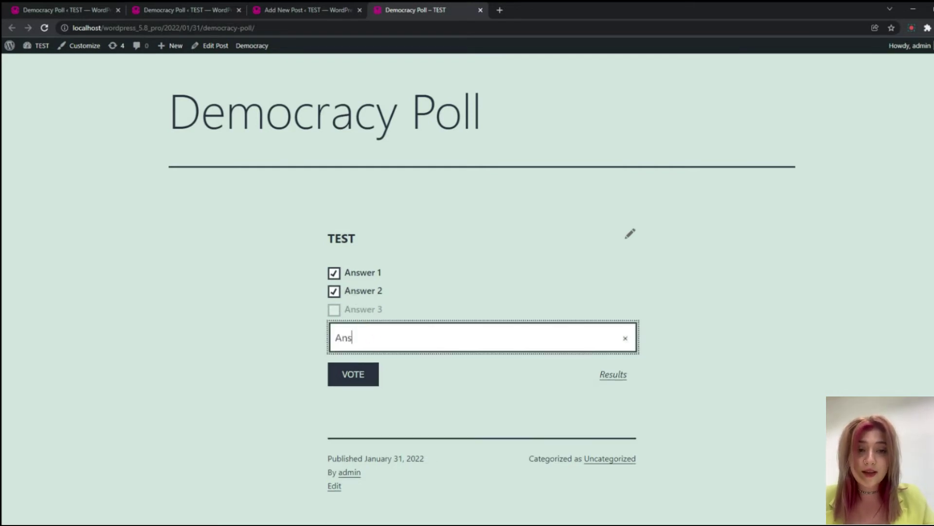
click(334, 291)
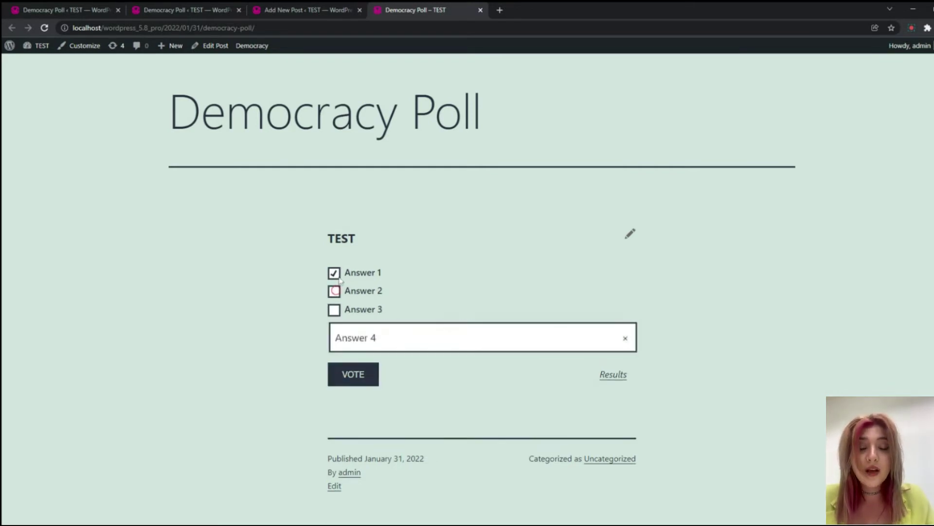
click(353, 374)
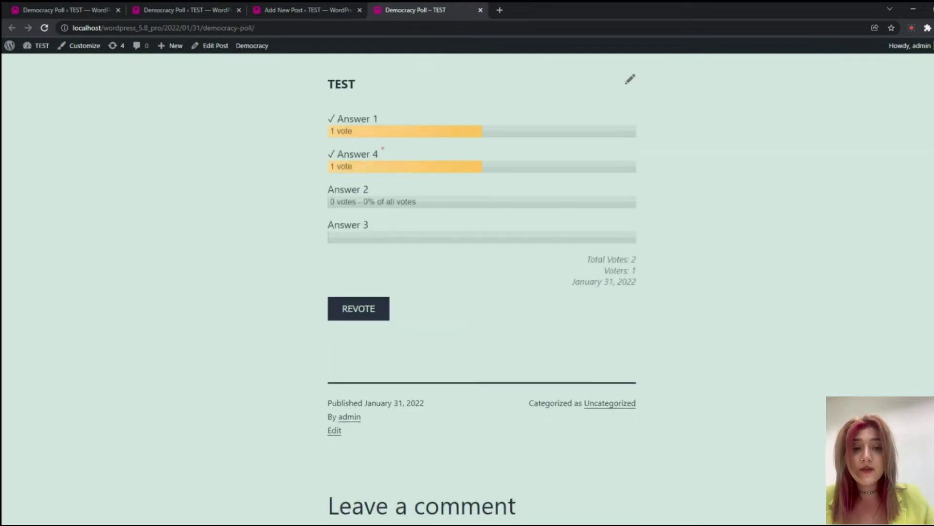
click(371, 314)
key(Return)
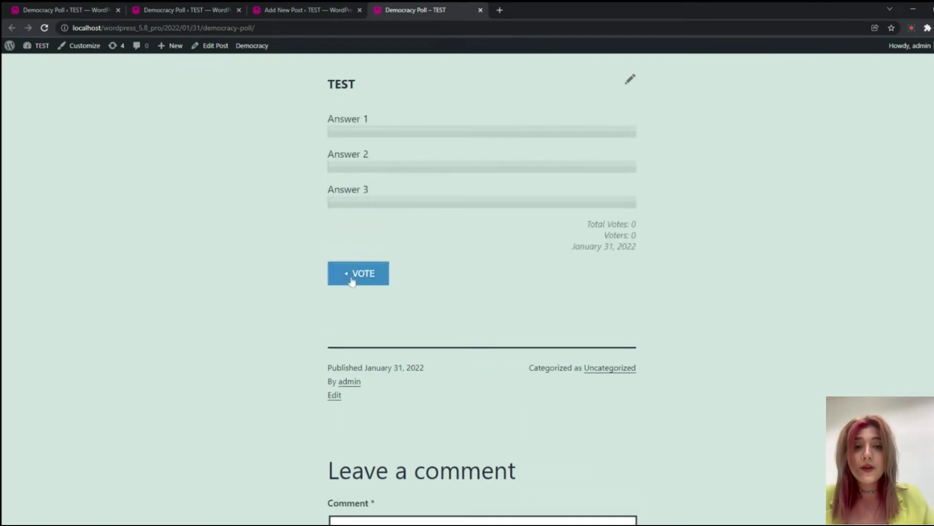
click(355, 276)
Tick Answer 2 on the live poll and return to the poll admin tab.
click(370, 136)
click(309, 12)
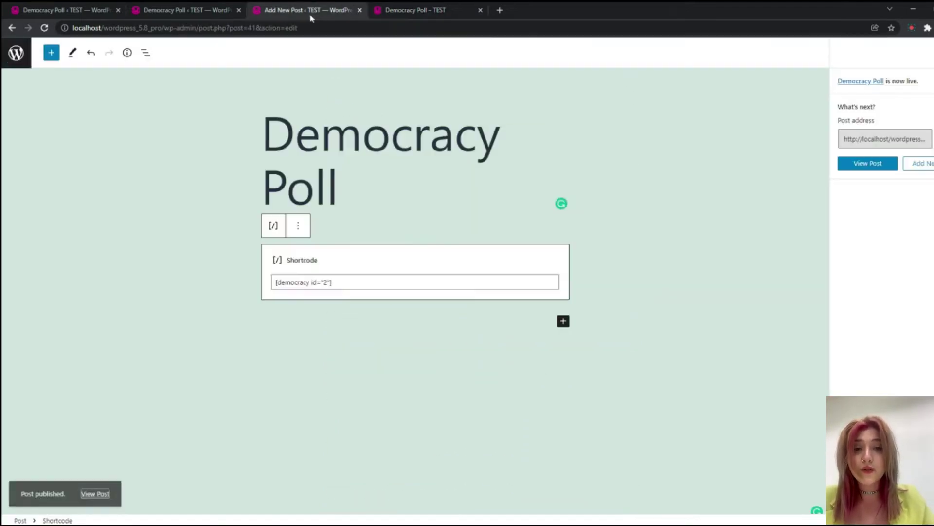
click(185, 10)
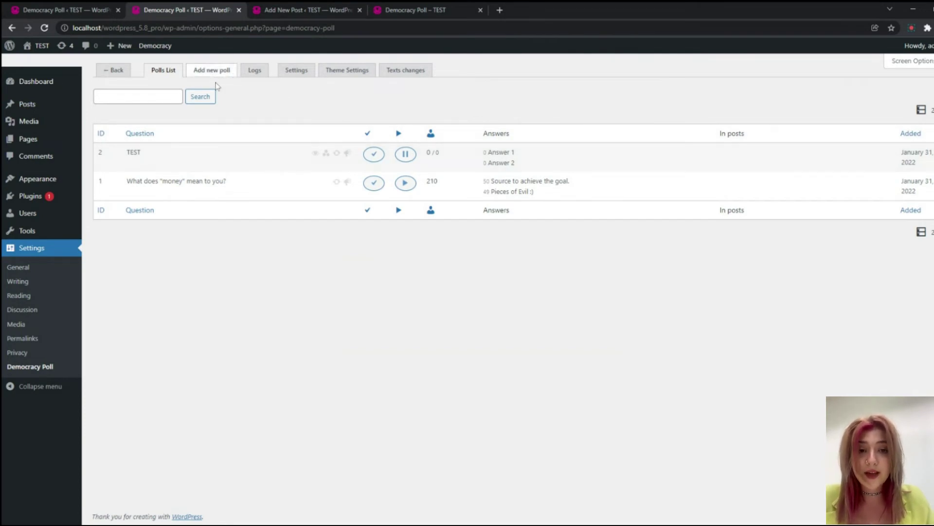
Review the plugin's Settings tab, scrolling through Global Polls options and Others.
mouse_move(214, 159)
click(292, 71)
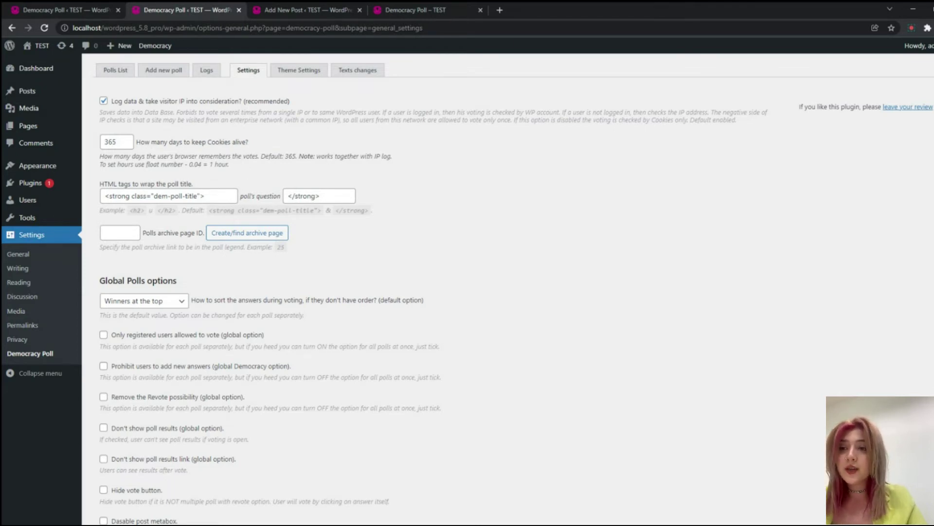
scroll(166, 219, down, 2)
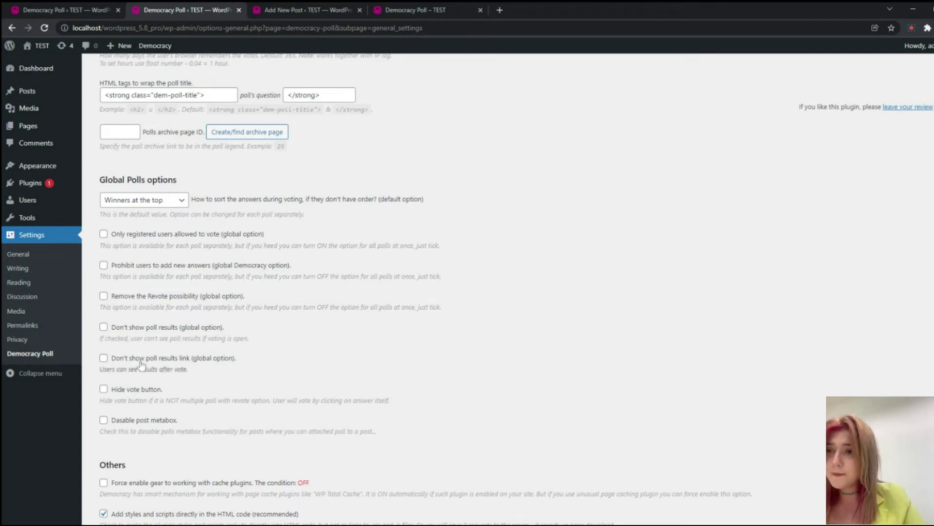
scroll(141, 364, down, 2)
scroll(271, 256, down, 2)
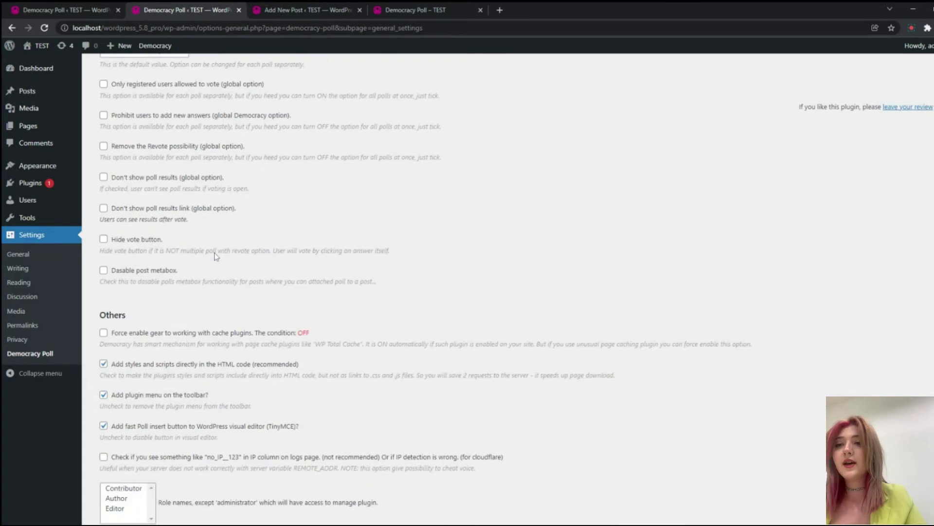
scroll(271, 256, up, 5)
scroll(161, 267, down, 10)
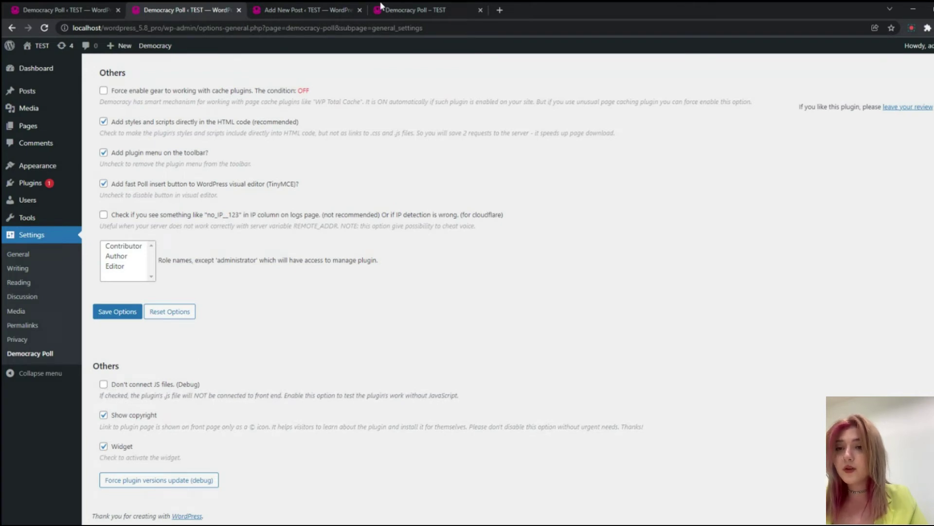
click(413, 10)
Vote for Answer 1 on the live TEST poll, then cancel that vote.
click(536, 83)
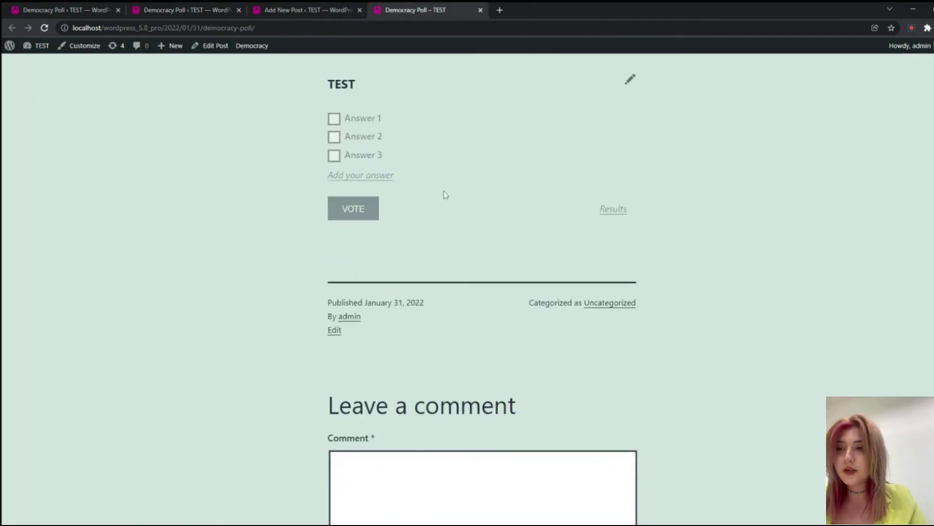
click(372, 169)
click(360, 262)
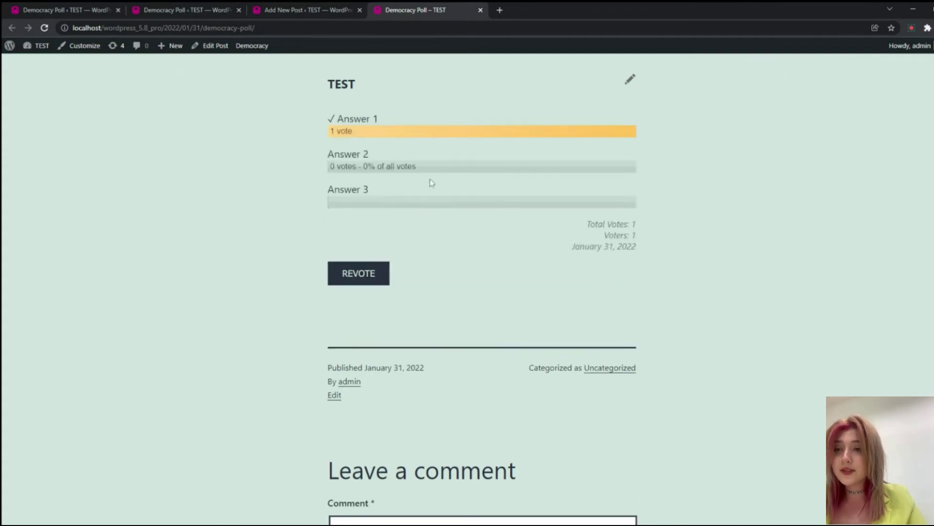
click(359, 273)
click(535, 84)
Turn on the Don't connect JS files option and save the plugin options.
click(306, 10)
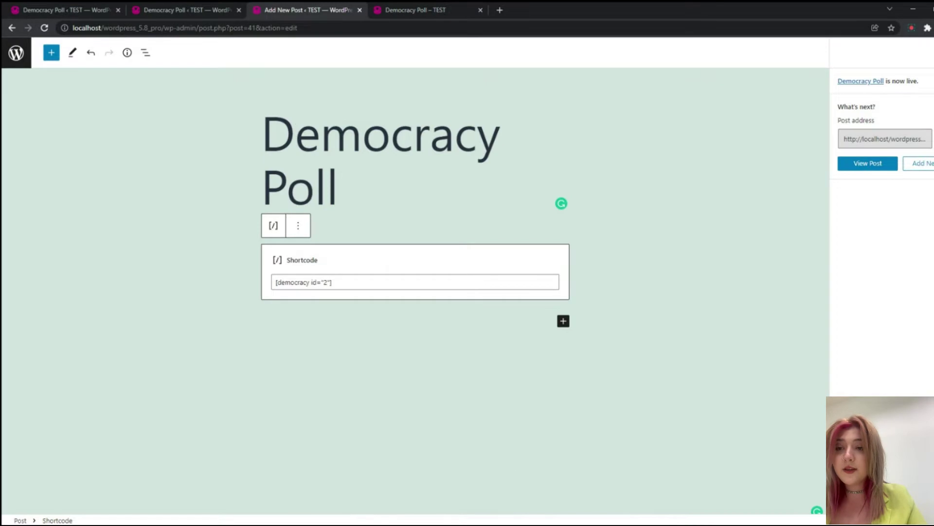
click(66, 10)
key(ctrl+Tab)
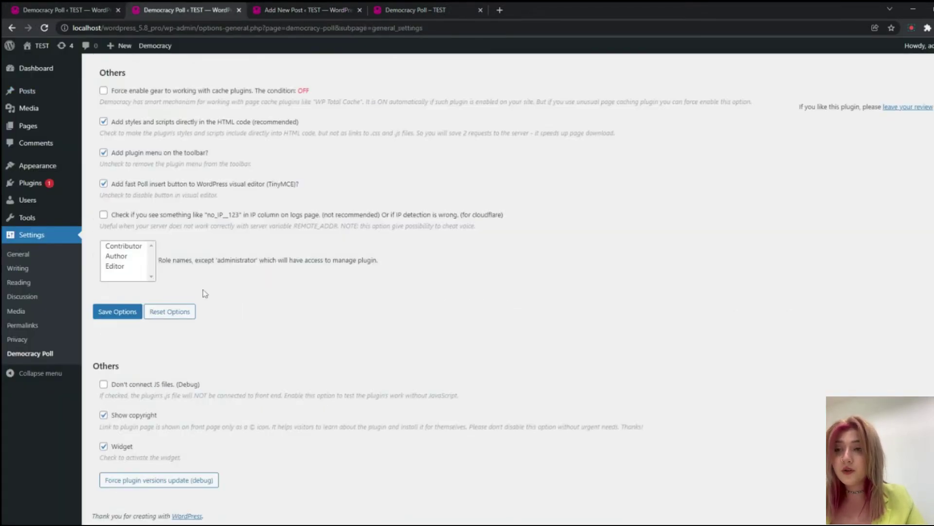
click(103, 384)
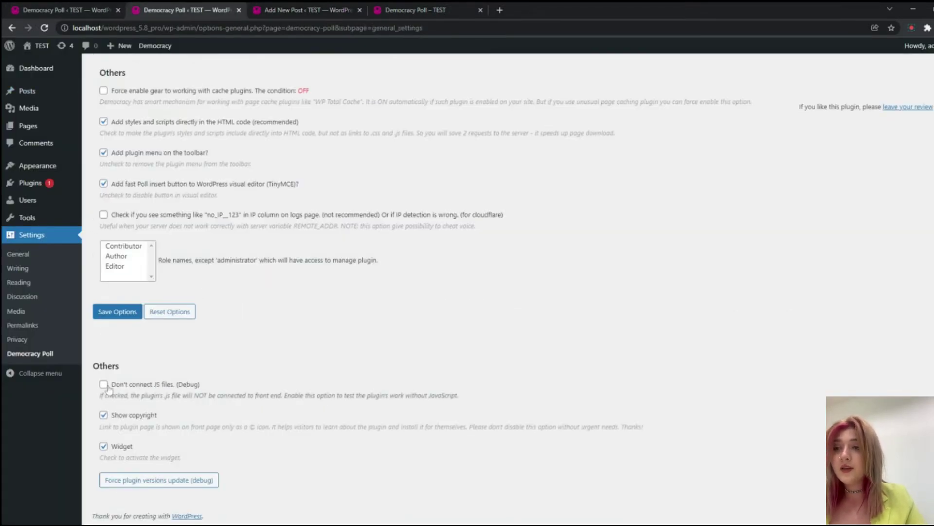
click(110, 312)
scroll(163, 371, down, 10)
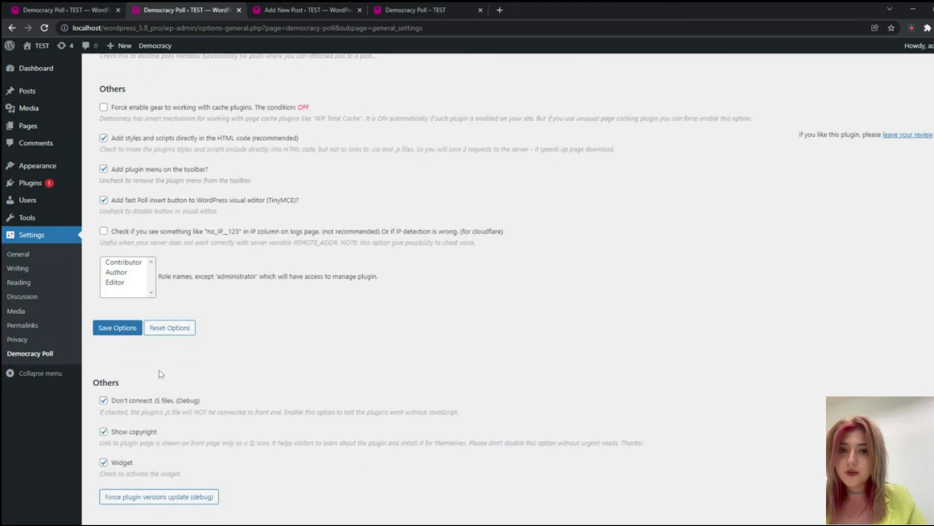
Vote for Answers 3 and 2 on the live poll, then go to the TEST poll's edit page.
click(396, 7)
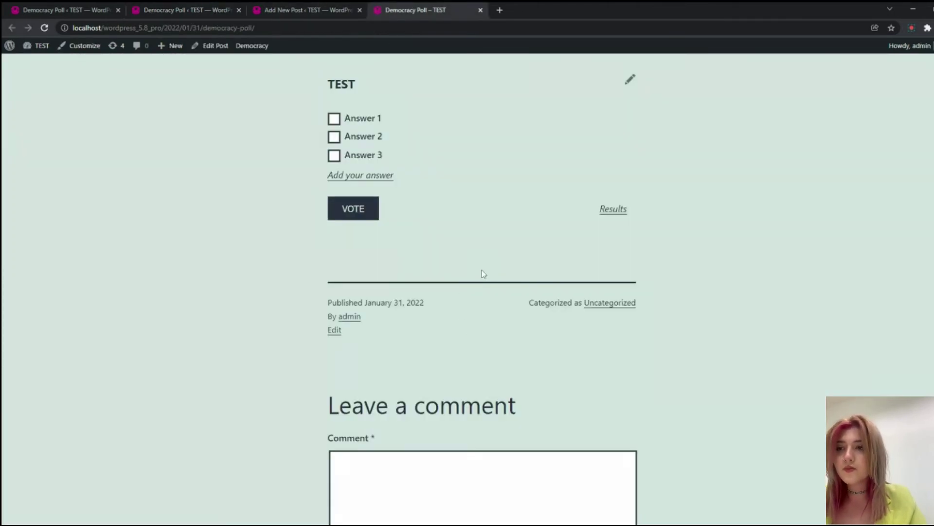
click(365, 154)
click(370, 136)
click(357, 213)
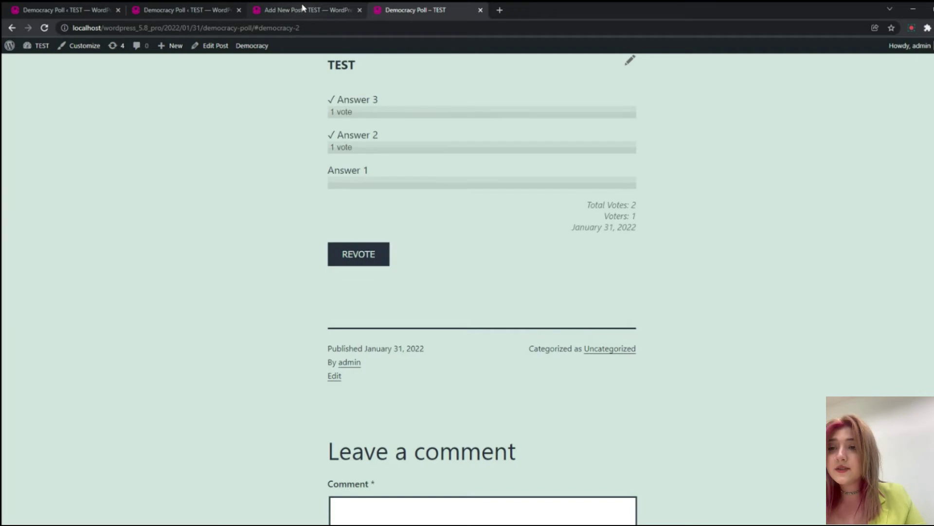
click(68, 9)
click(347, 9)
click(178, 8)
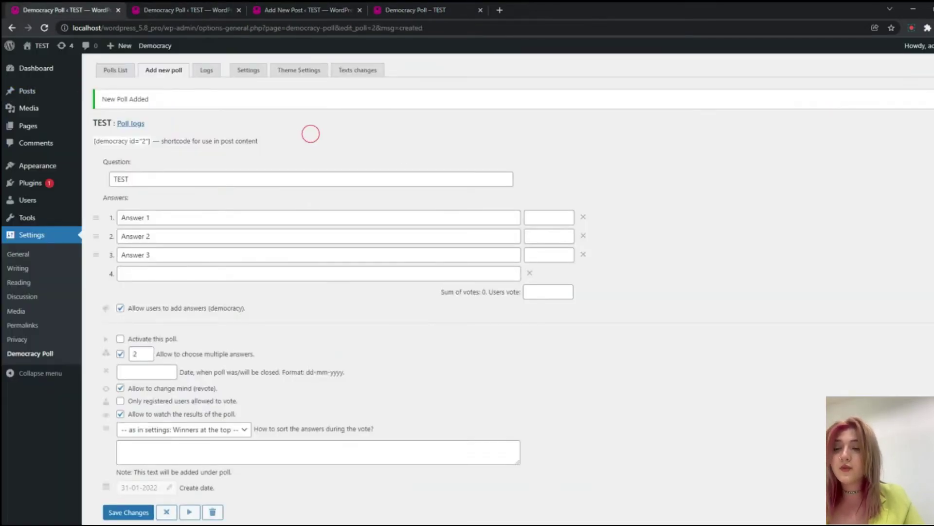
Open the Democracy Poll Theme Settings page.
scroll(642, 214, down, 1)
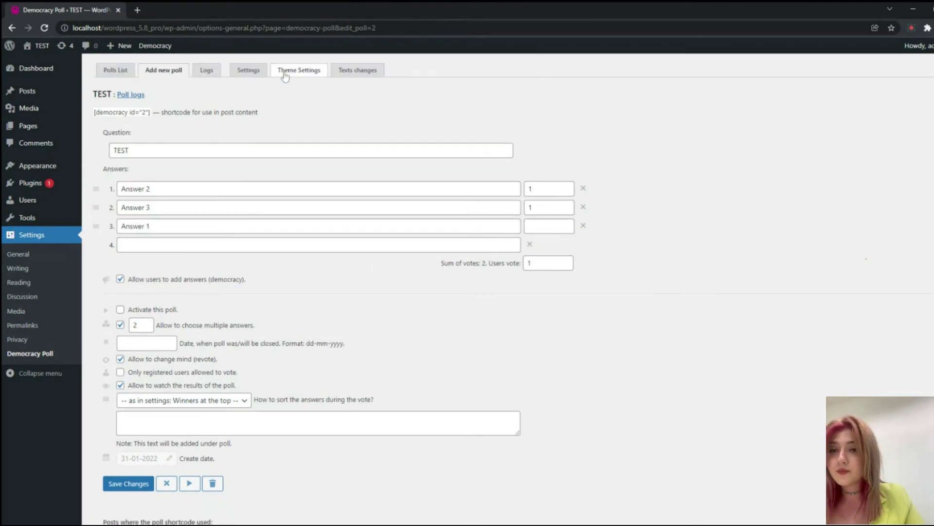
click(302, 72)
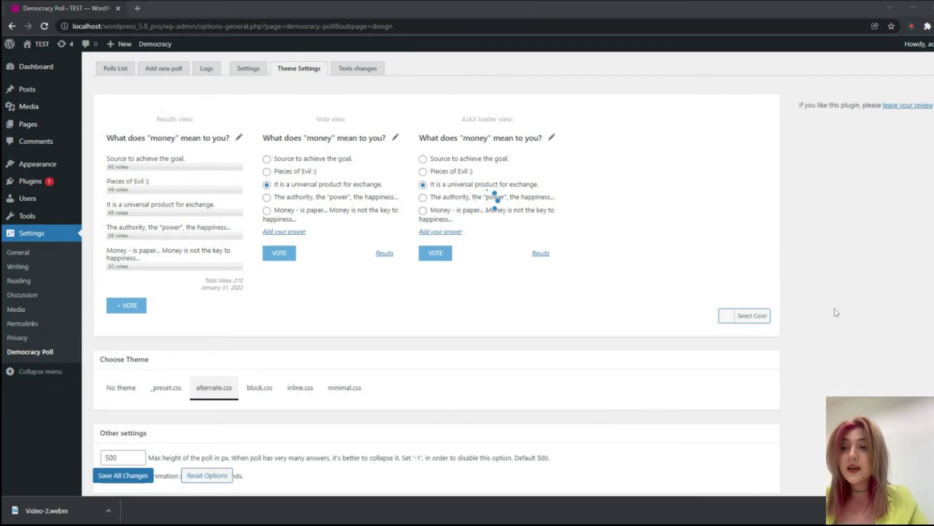
scroll(457, 316, down, 1)
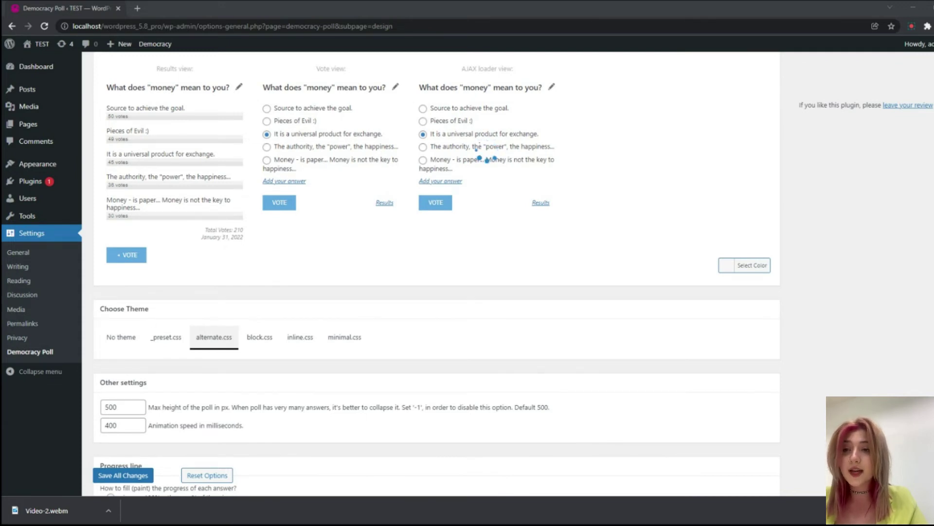
Preview the block.css, inline.css, minimal.css and alternate.css themes, then select _preset.css.
click(259, 339)
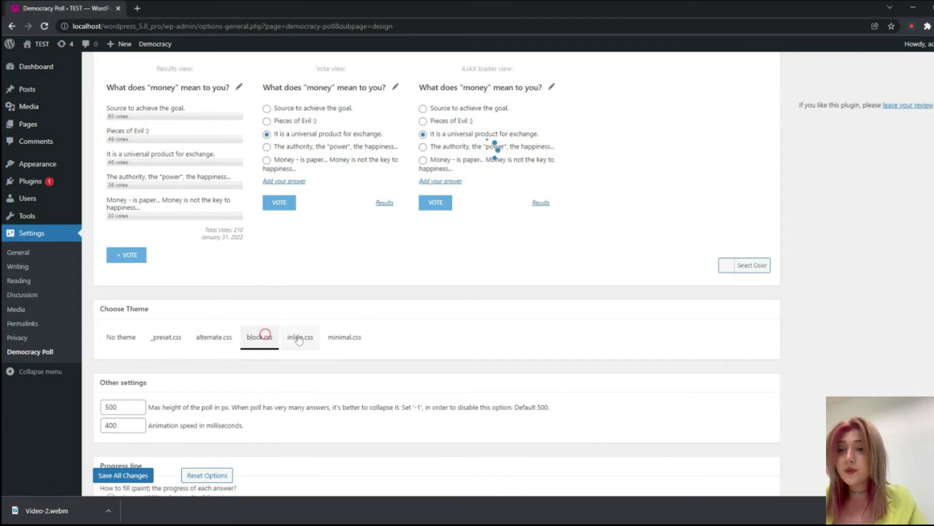
click(299, 340)
click(355, 337)
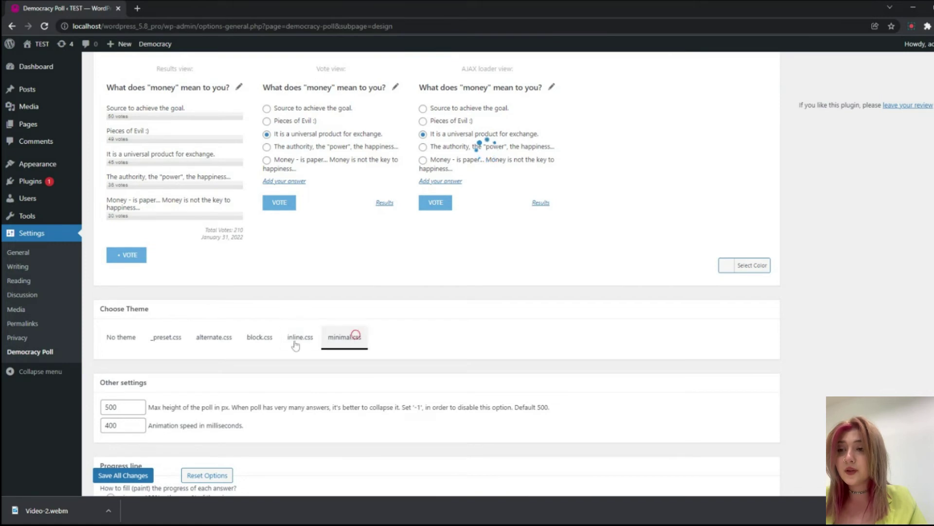
click(297, 340)
click(255, 339)
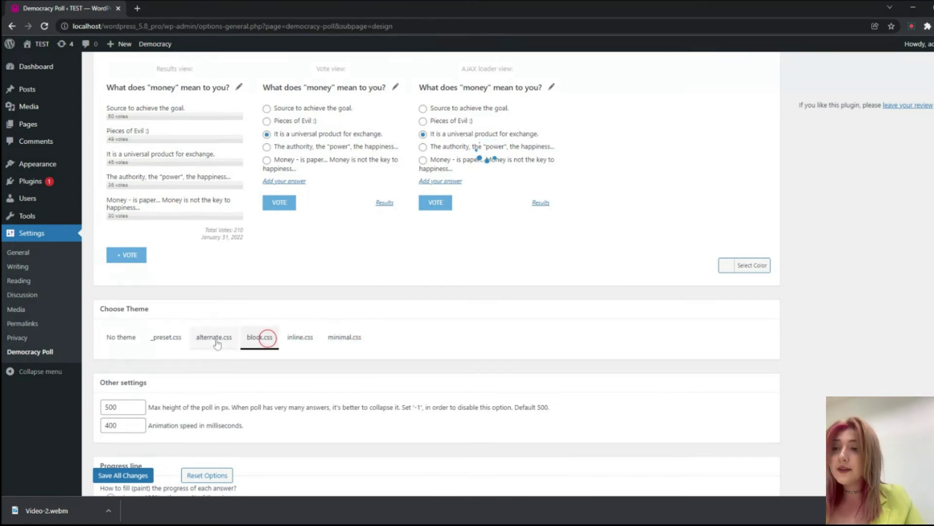
click(213, 339)
click(178, 341)
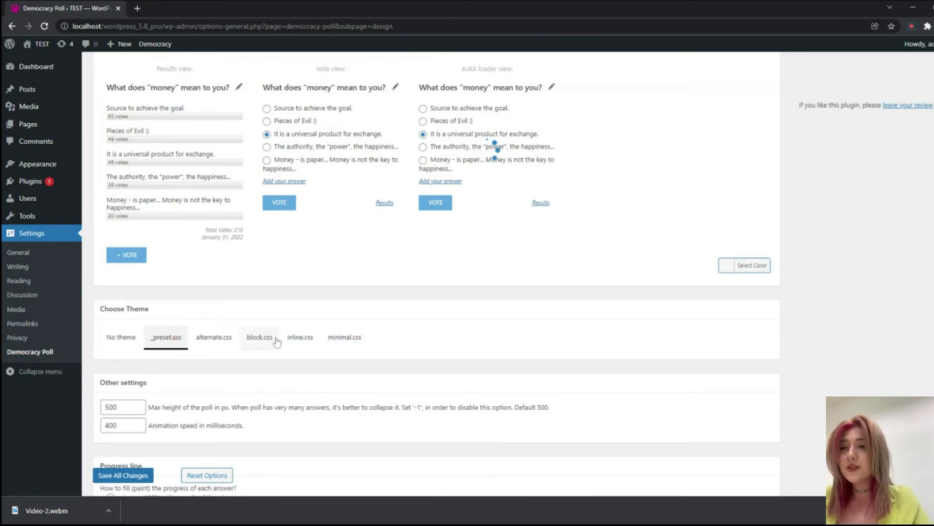
scroll(277, 356, down, 2)
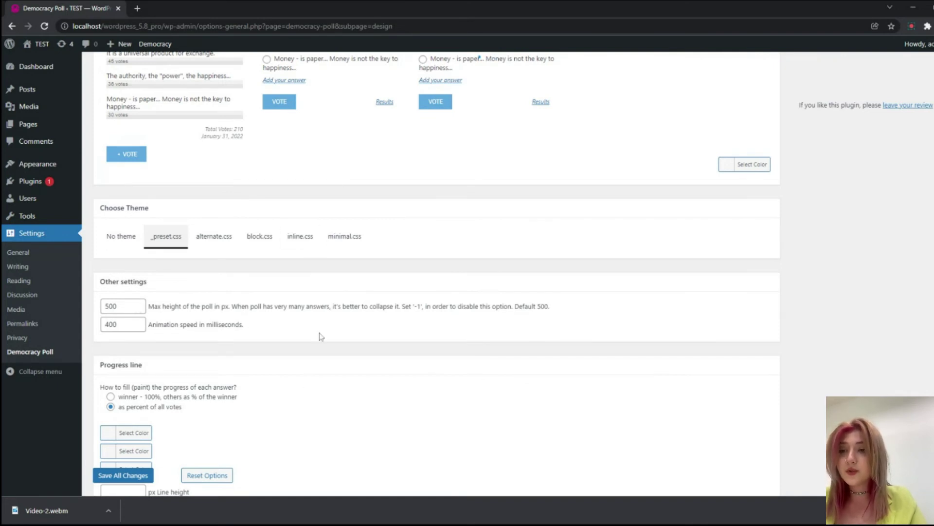
click(109, 306)
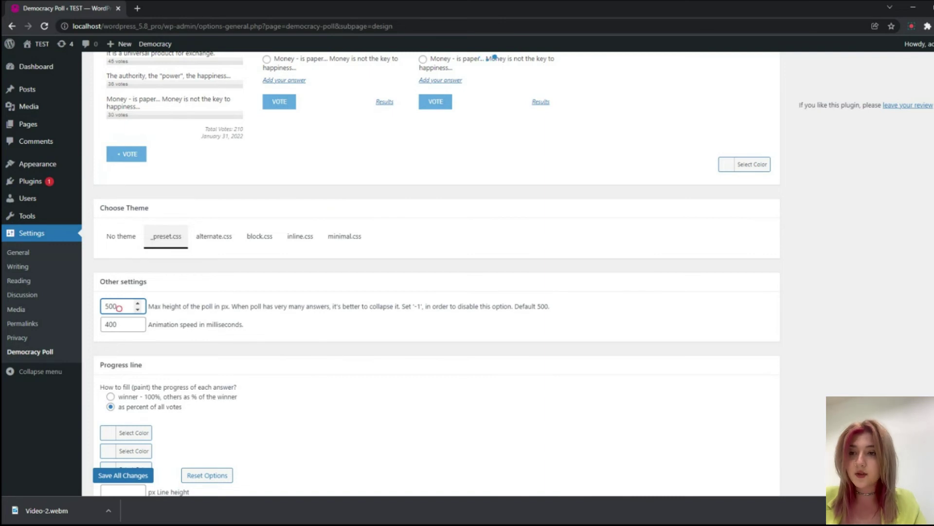
Choose white.css as the checkbox and radio style and try glance.css for buttons.
scroll(204, 324, down, 1)
scroll(190, 327, down, 1)
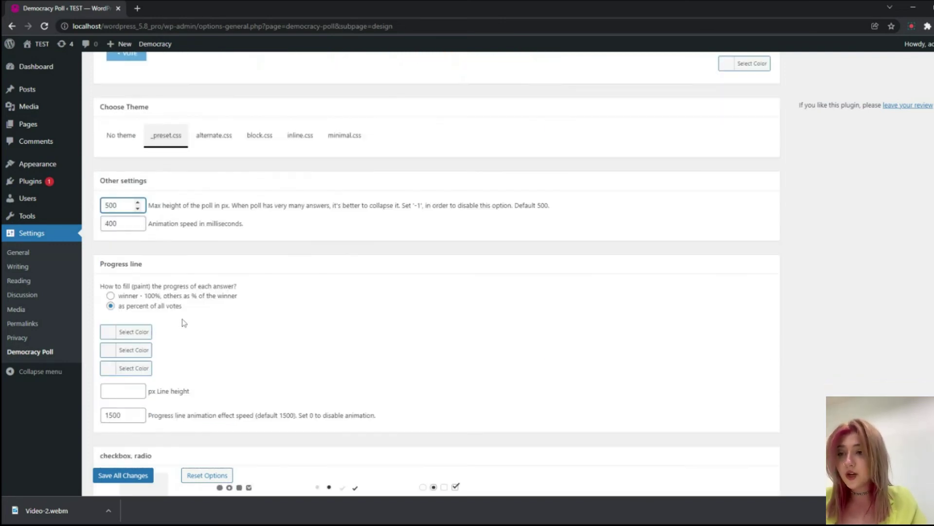
scroll(184, 323, down, 1)
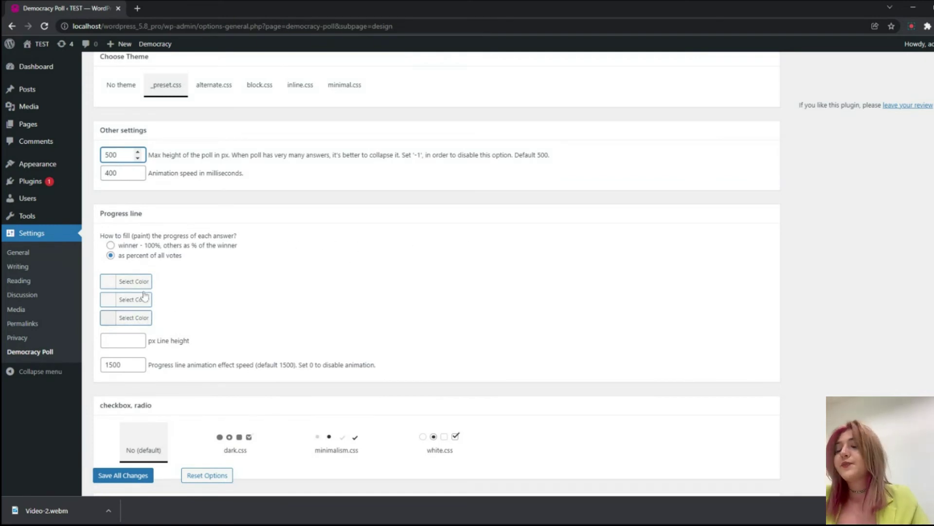
scroll(290, 292, down, 3)
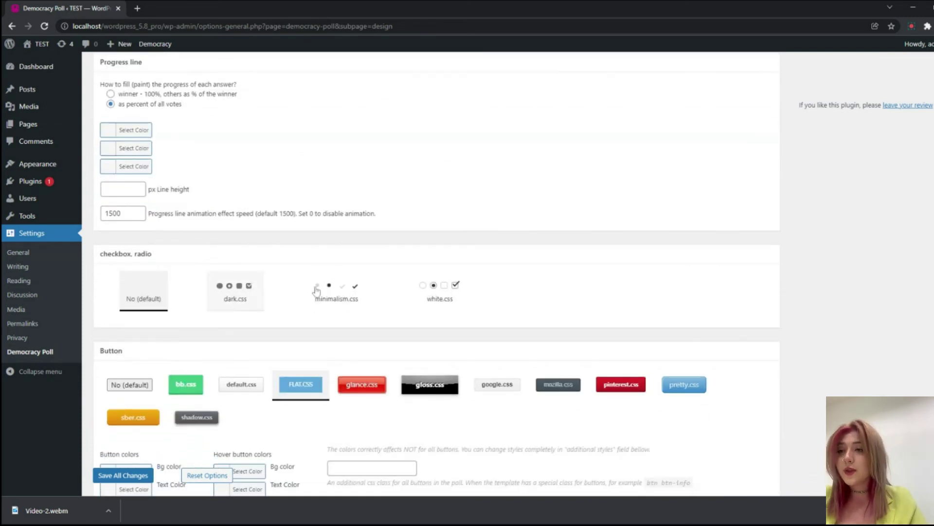
click(337, 291)
click(440, 291)
scroll(129, 267, down, 2)
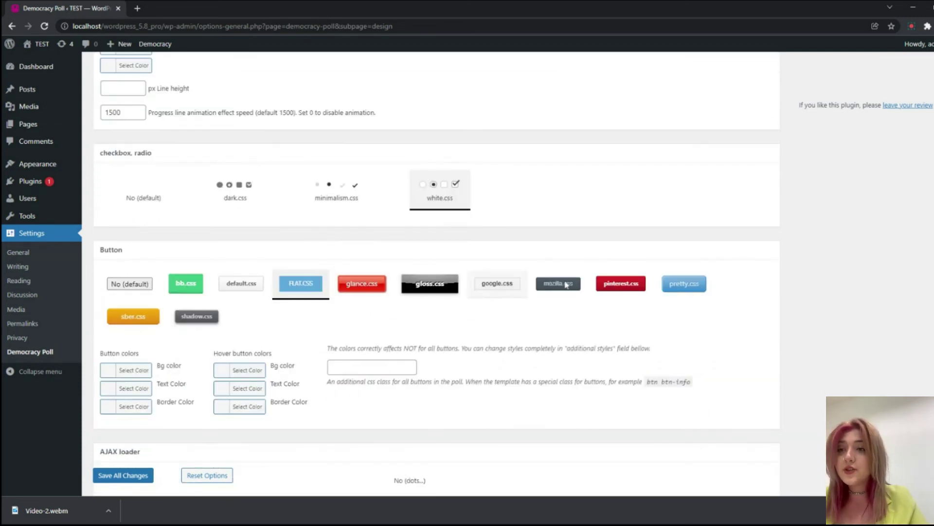
click(362, 283)
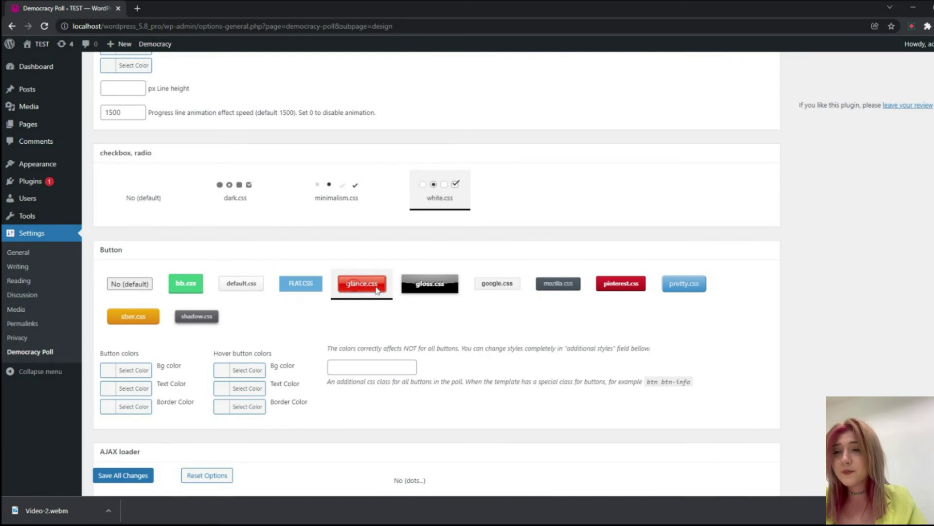
scroll(362, 284, up, 3)
Set the progress line colours to purple and switch the button style to gloss.css.
click(133, 180)
click(193, 299)
click(137, 195)
click(192, 316)
click(133, 198)
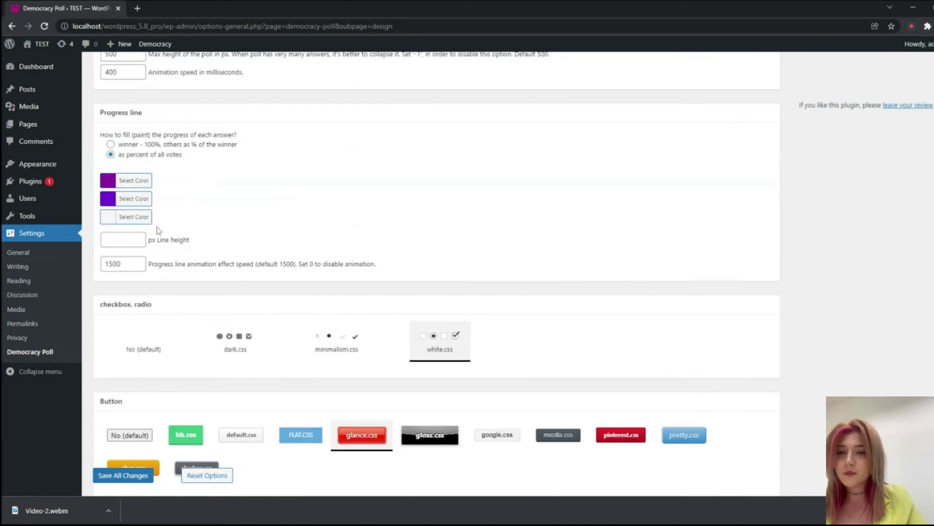
click(133, 198)
click(169, 317)
click(133, 214)
Save all the Democracy Poll theme setting changes.
scroll(313, 283, down, 4)
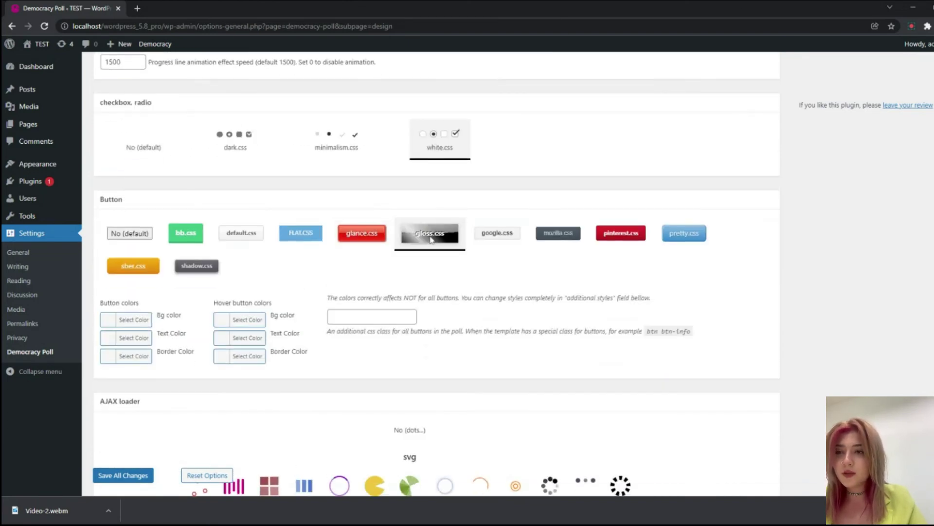
scroll(303, 277, up, 8)
scroll(275, 254, down, 13)
scroll(275, 254, up, 3)
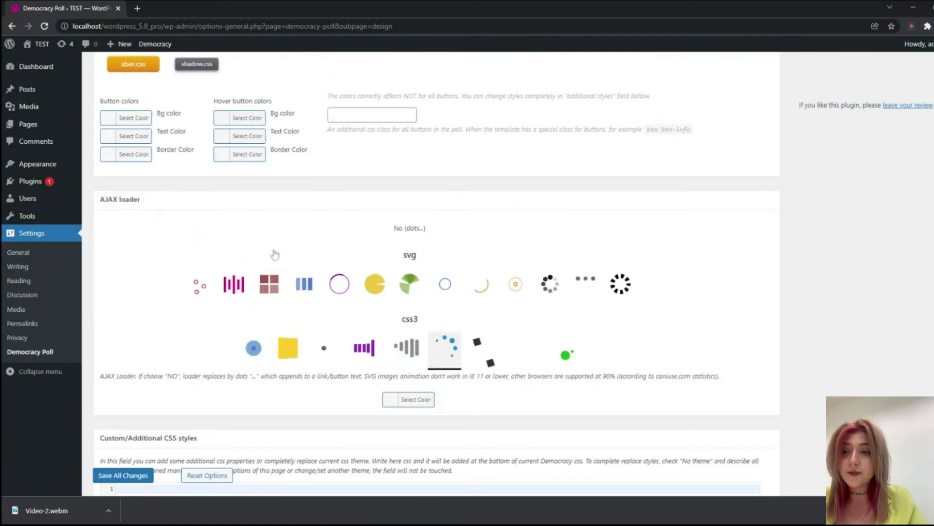
scroll(407, 120, down, 5)
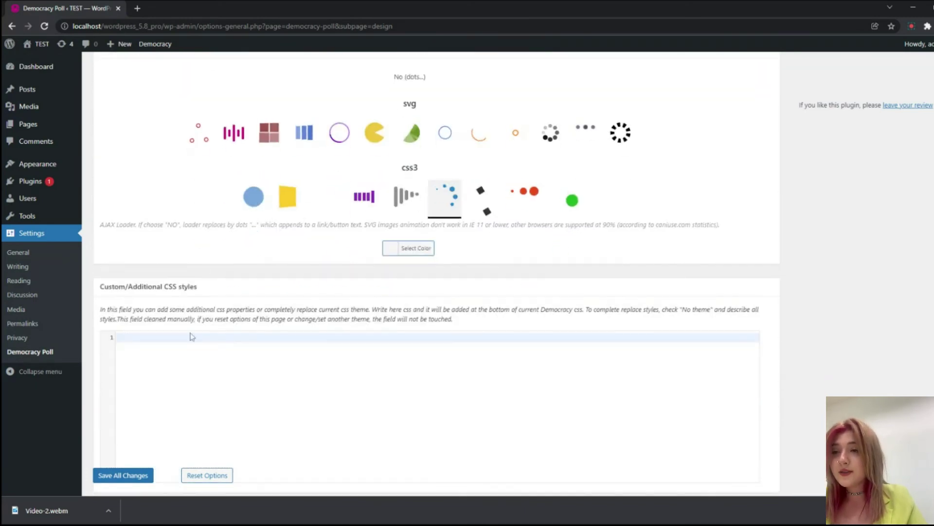
click(118, 475)
Open the published Democracy Poll post in a new tab and show the poll's voting form.
mouse_move(39, 44)
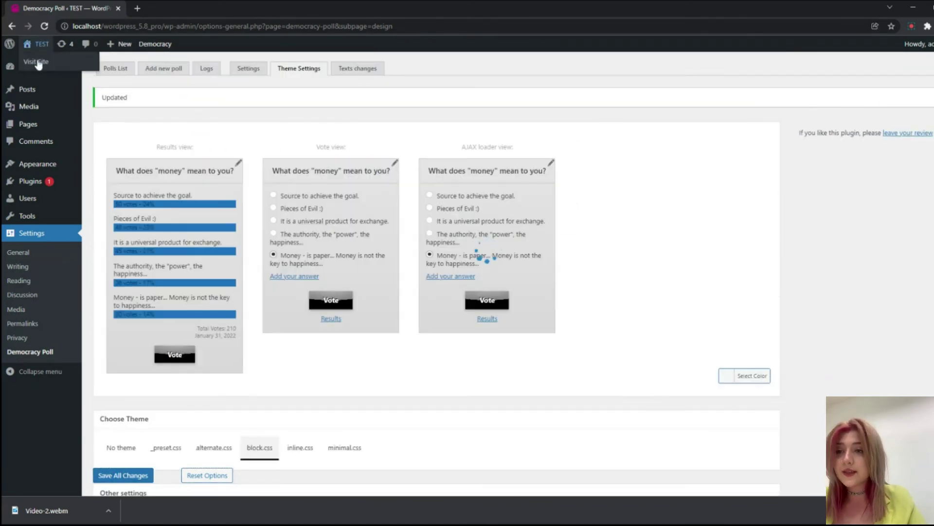
middle_click(37, 65)
click(175, 8)
click(428, 210)
scroll(538, 258, down, 3)
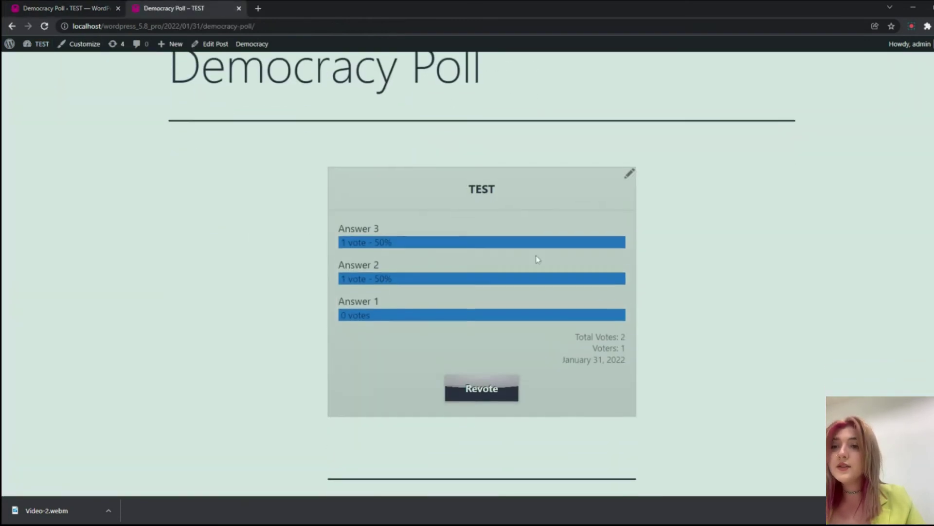
click(481, 382)
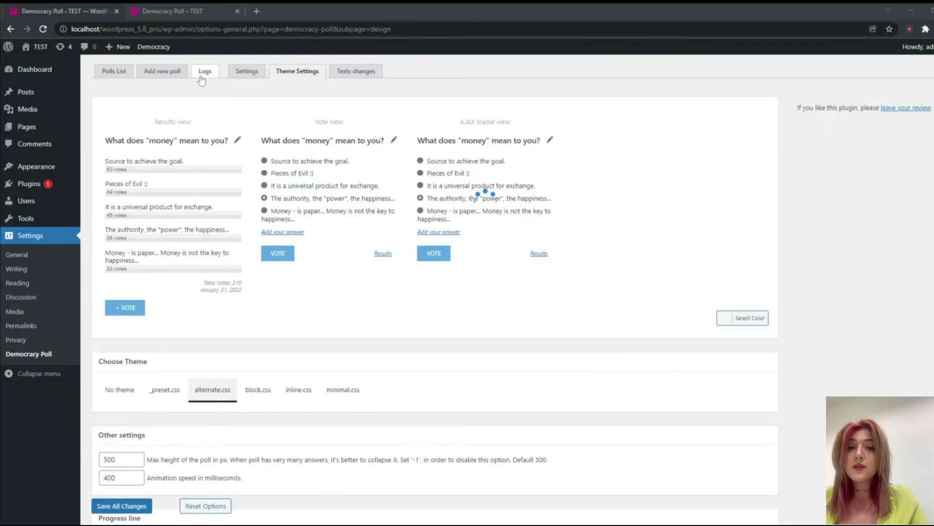
Confirm the Logs tab is empty, then vote for Answer 4 on the live TEST poll.
click(205, 71)
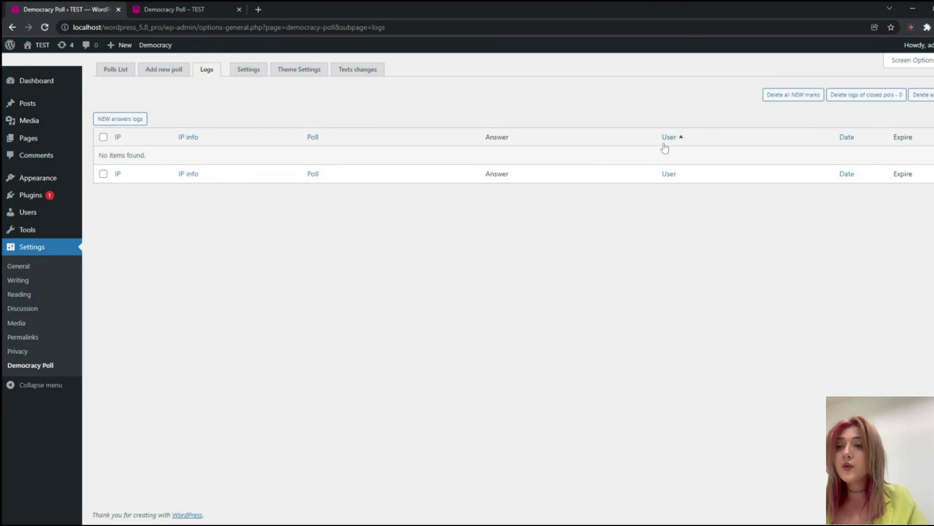
click(173, 9)
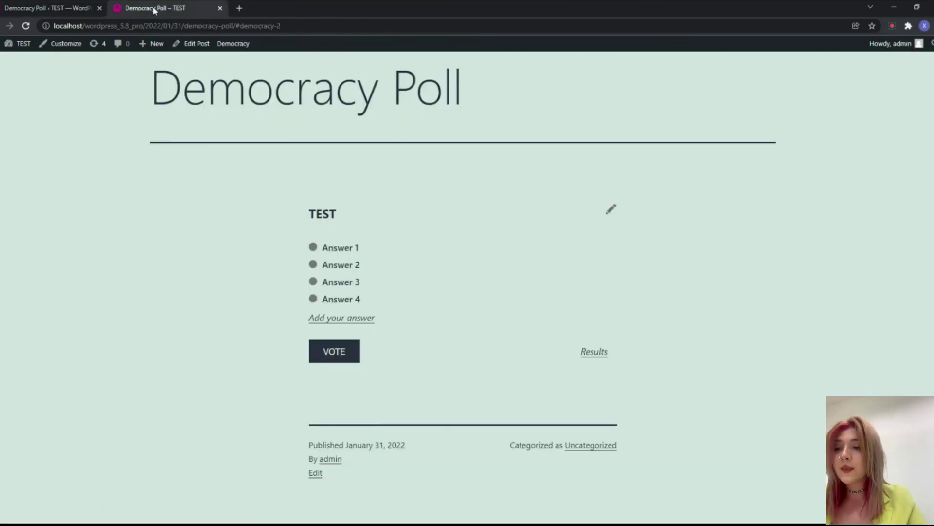
click(336, 297)
click(350, 355)
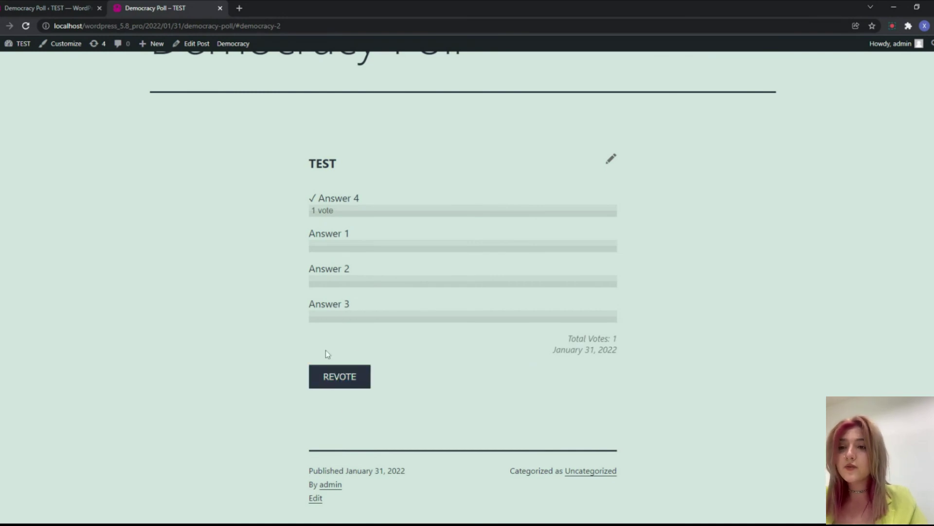
key(ctrl+shift+Tab)
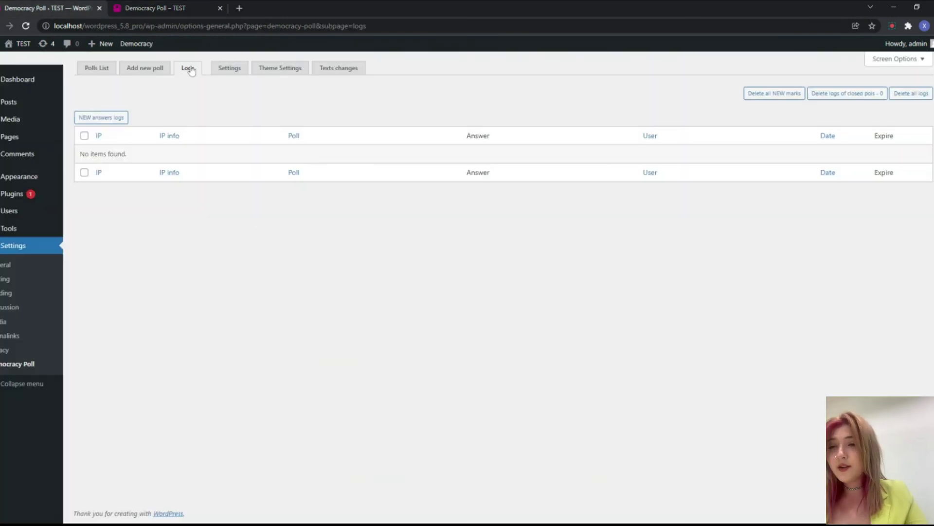